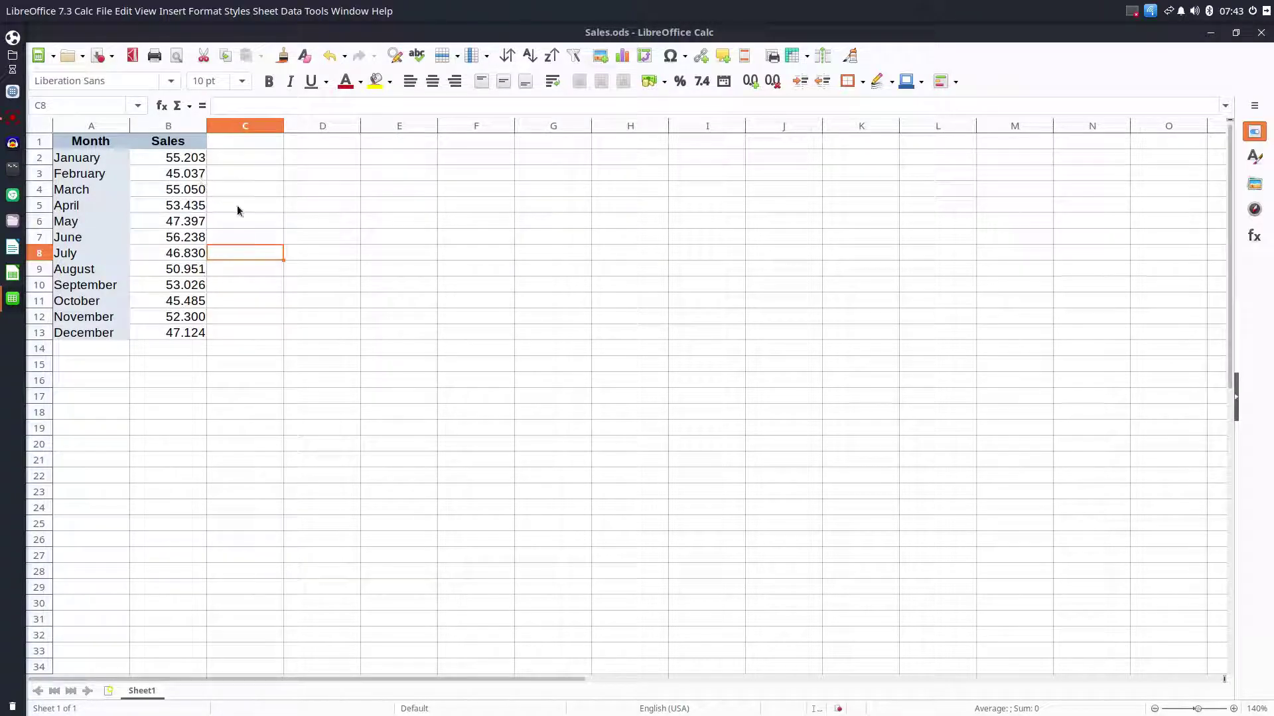
- Select the Month/Sales table A1:B13 and insert a column chart from it
{"action": "left_click", "coordinate": [106, 145]}
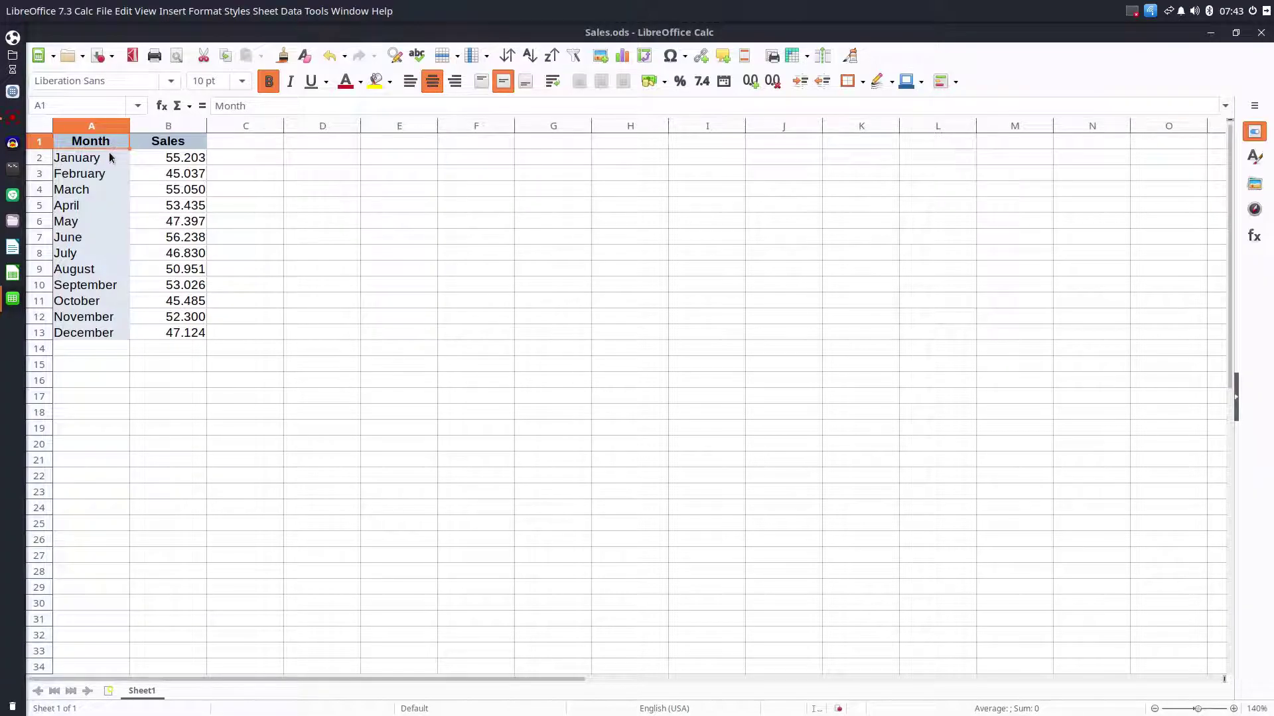
{"action": "left_click", "coordinate": [178, 160]}
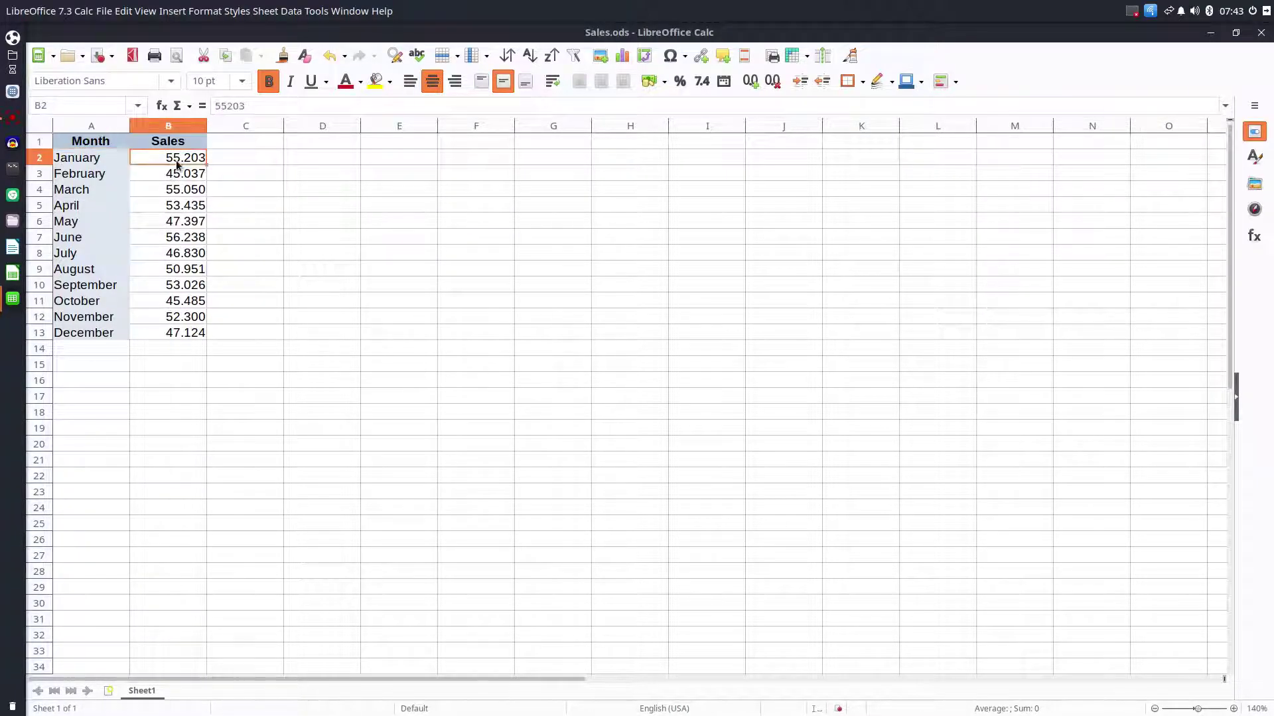
{"action": "left_click", "coordinate": [175, 332]}
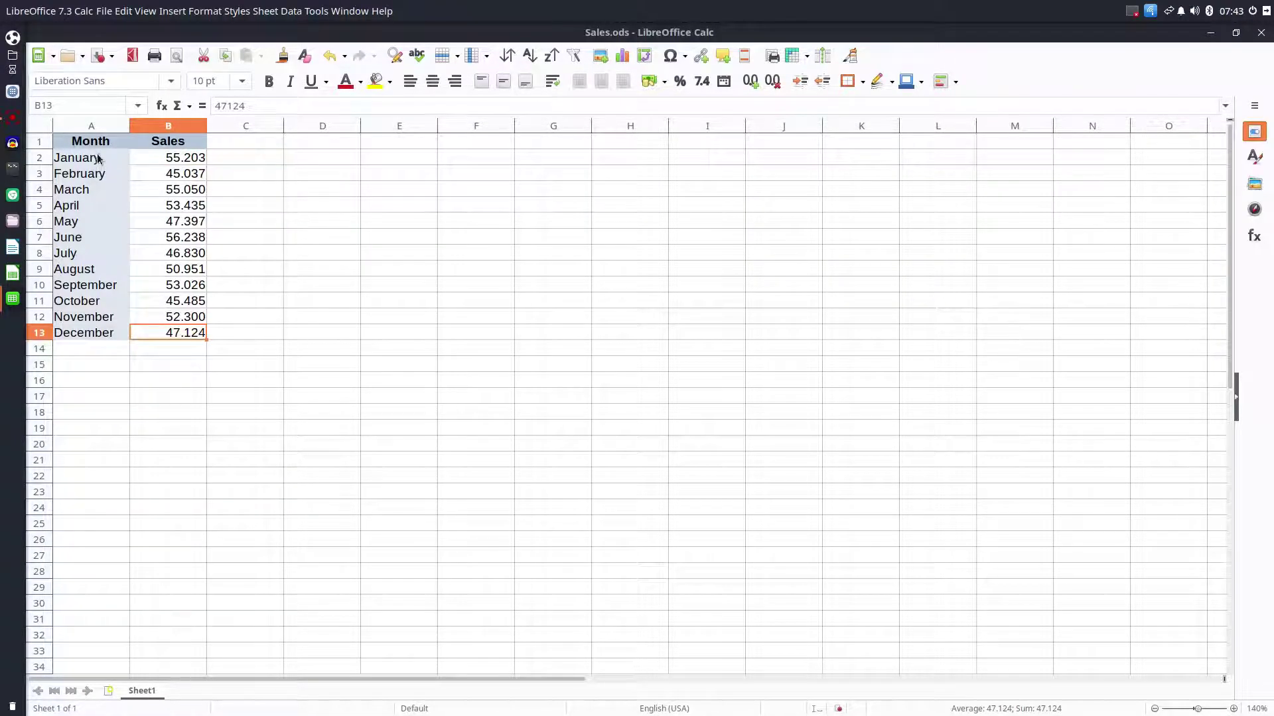
{"action": "left_click_drag", "start_coordinate": [98, 142], "coordinate": [168, 332]}
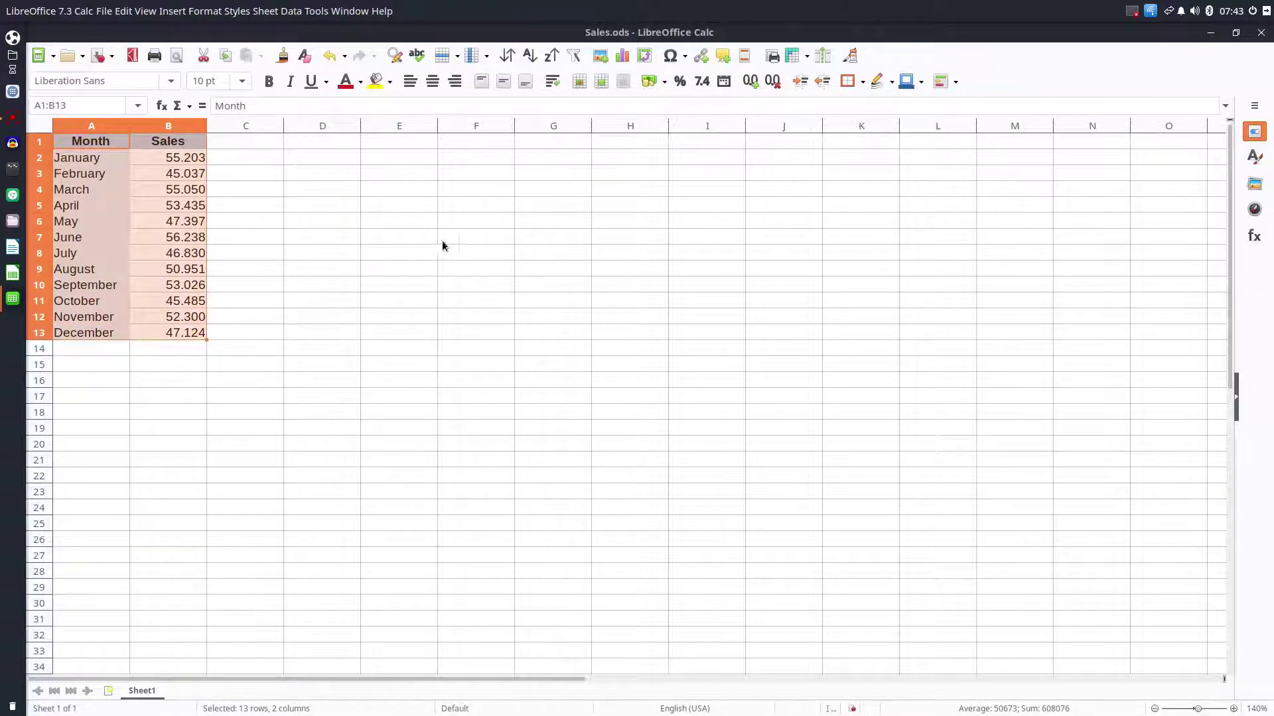
{"action": "left_click", "coordinate": [620, 59]}
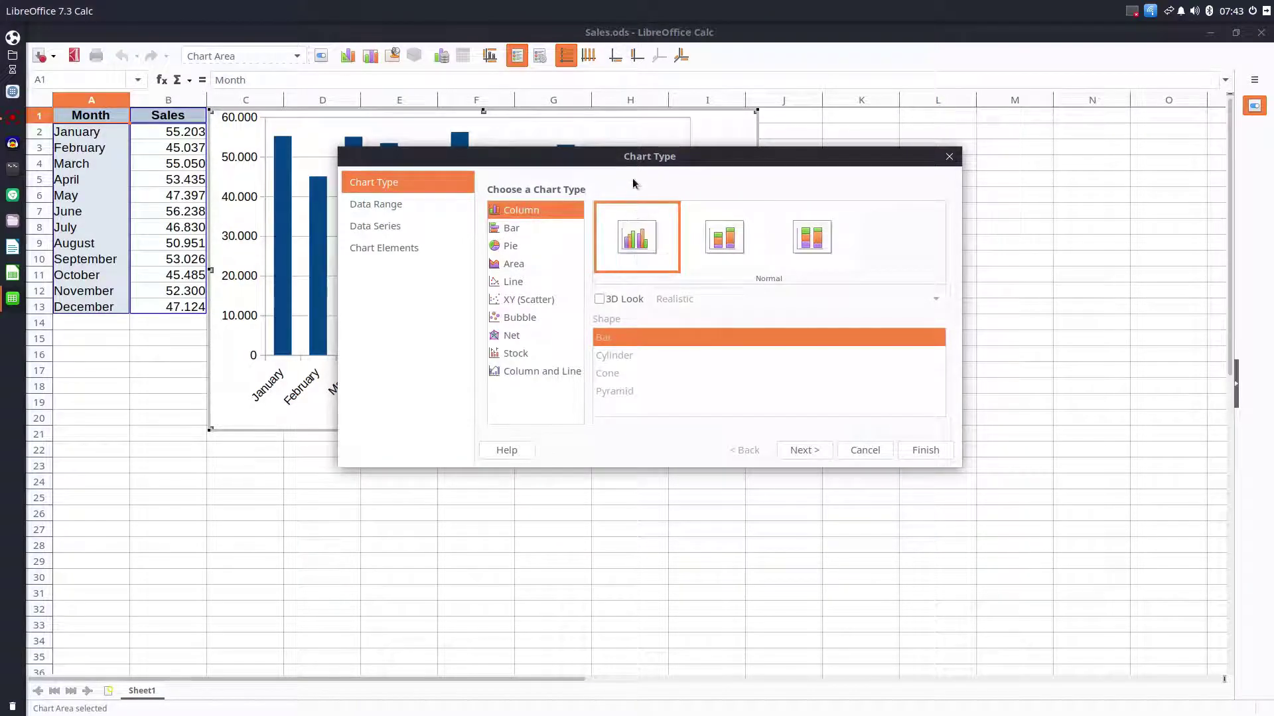
{"action": "left_click_drag", "start_coordinate": [636, 158], "coordinate": [887, 341]}
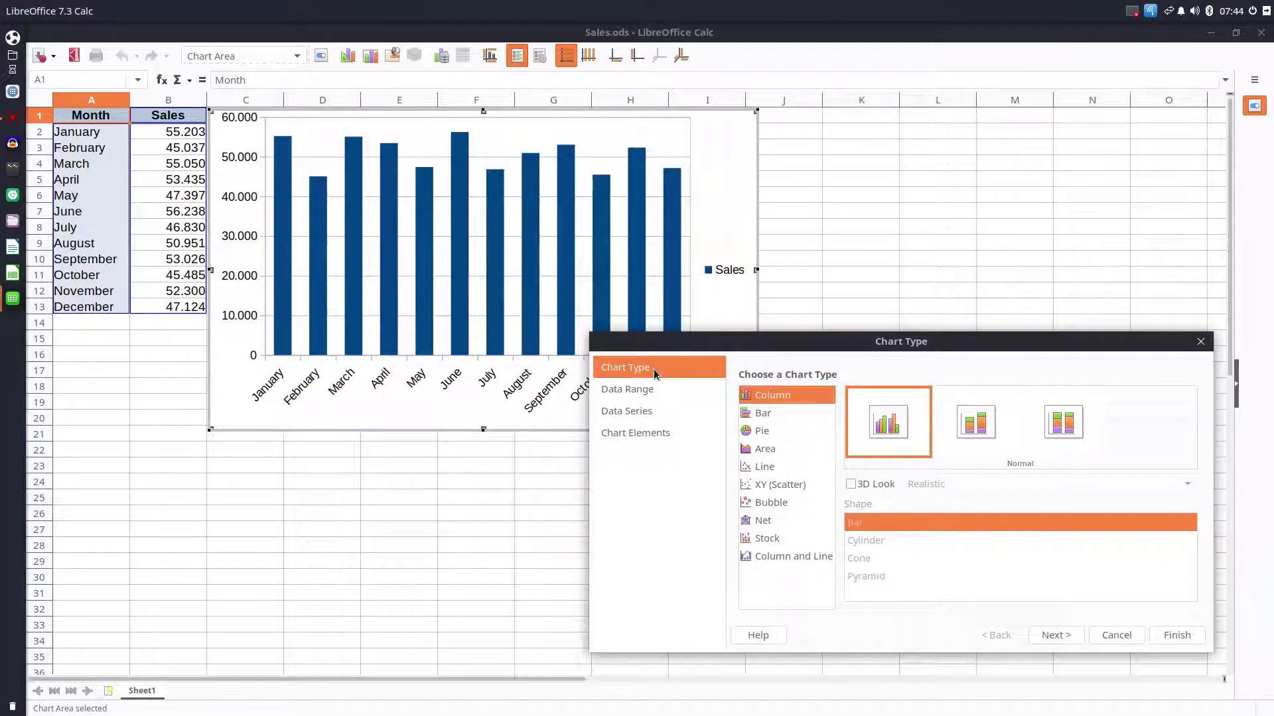
{"action": "left_click", "coordinate": [778, 413]}
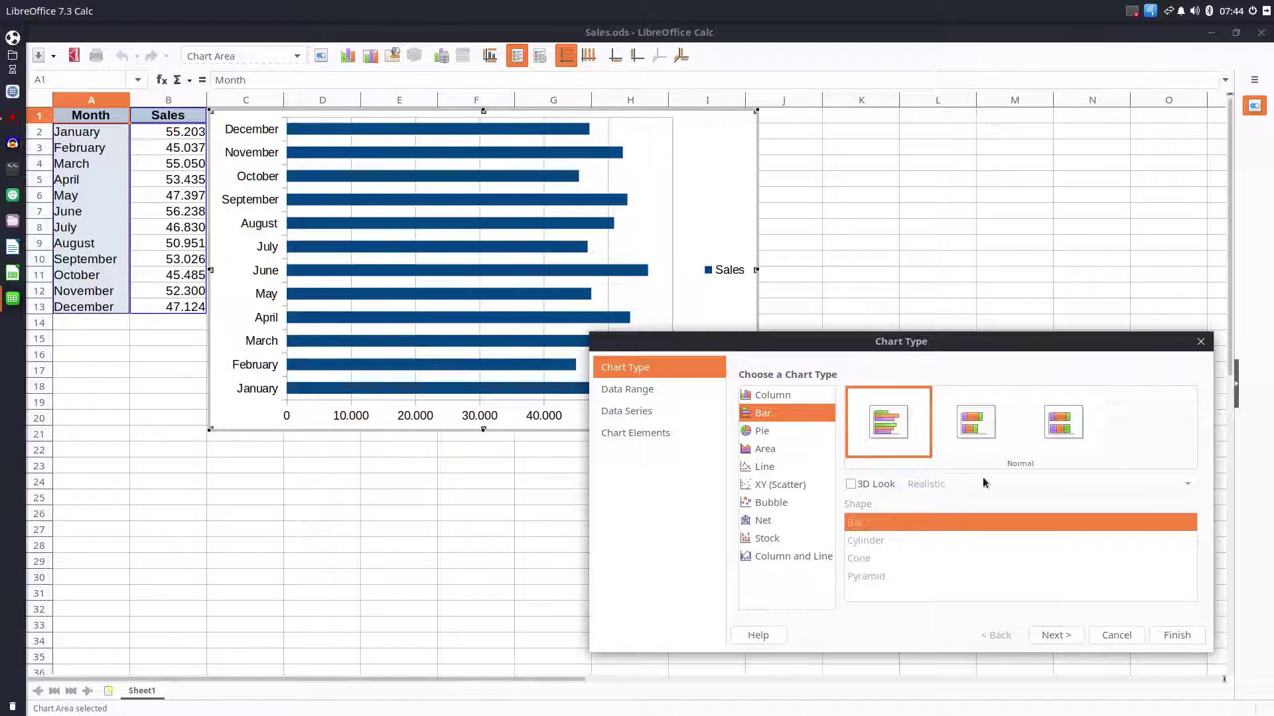
{"action": "left_click", "coordinate": [755, 434]}
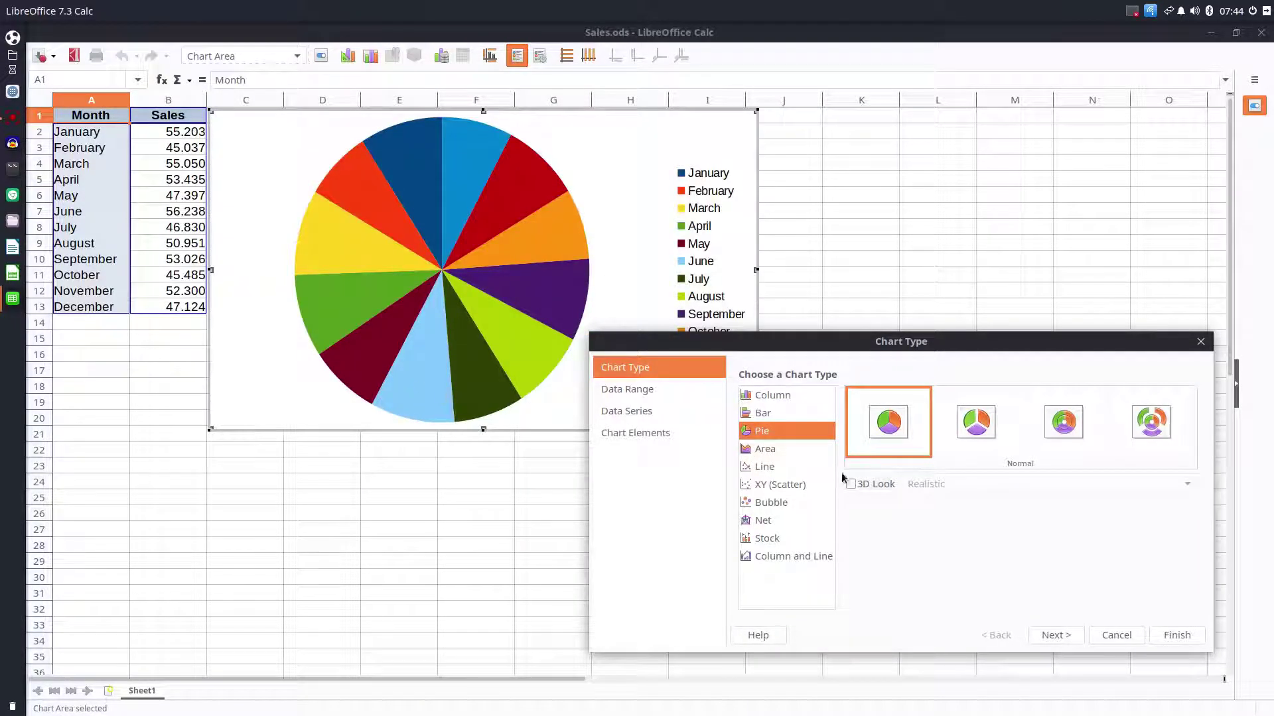
{"action": "left_click", "coordinate": [806, 452]}
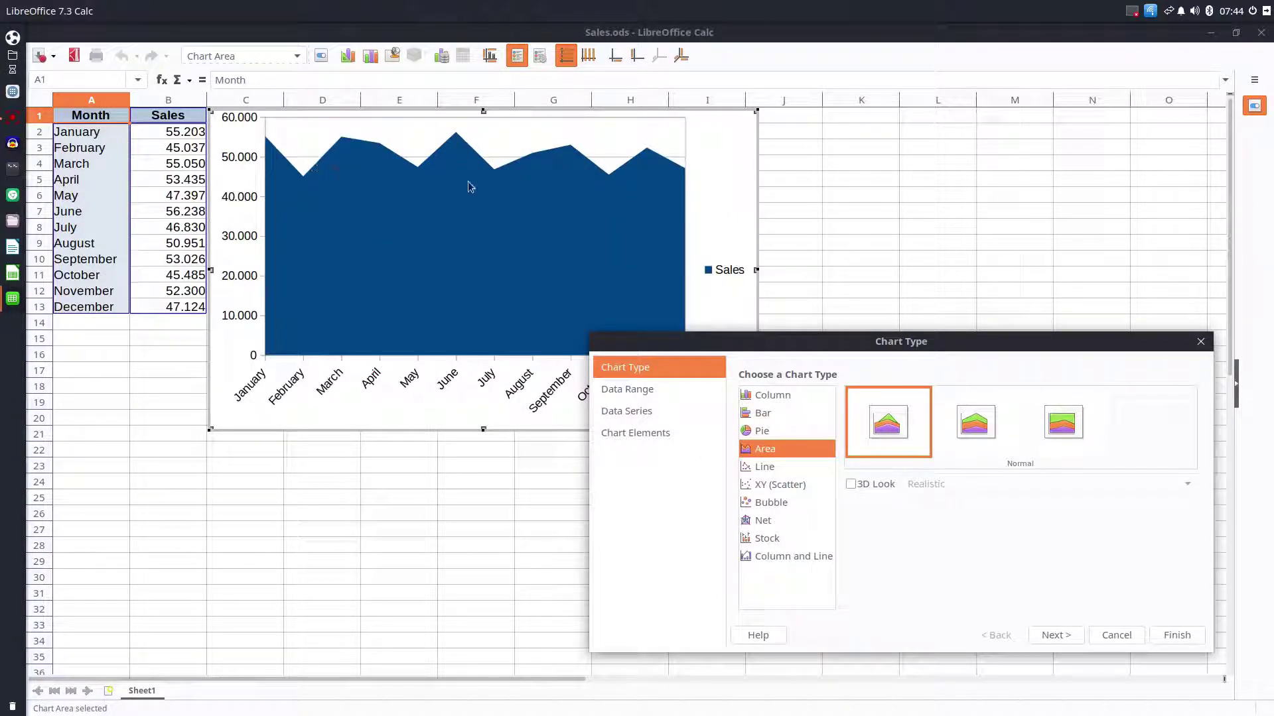
{"action": "left_click", "coordinate": [764, 467]}
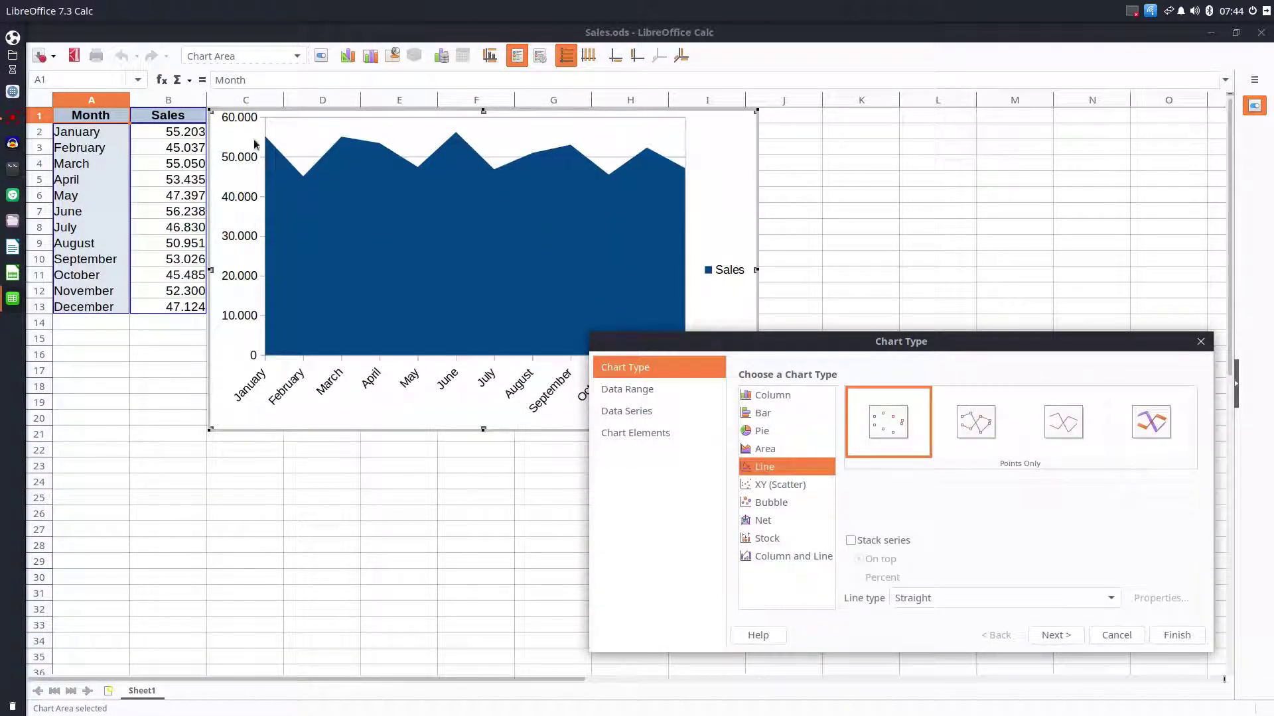
{"action": "left_click", "coordinate": [770, 504]}
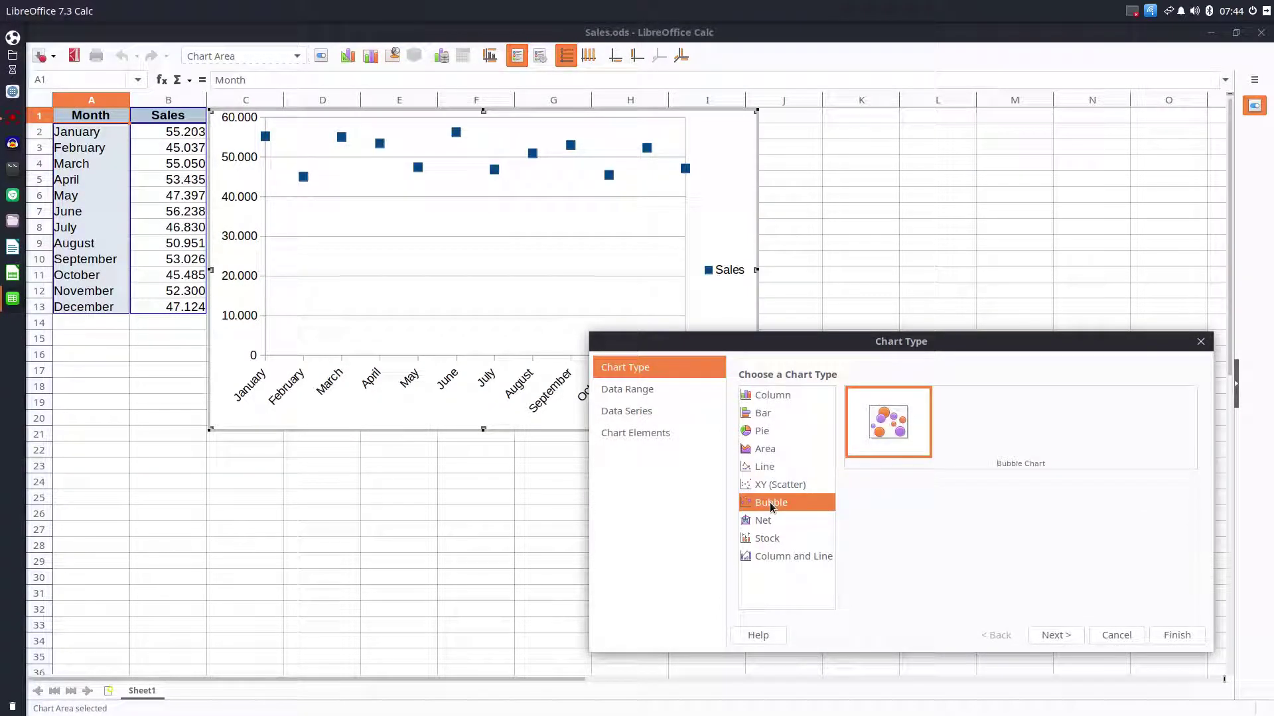
{"action": "left_click", "coordinate": [770, 520]}
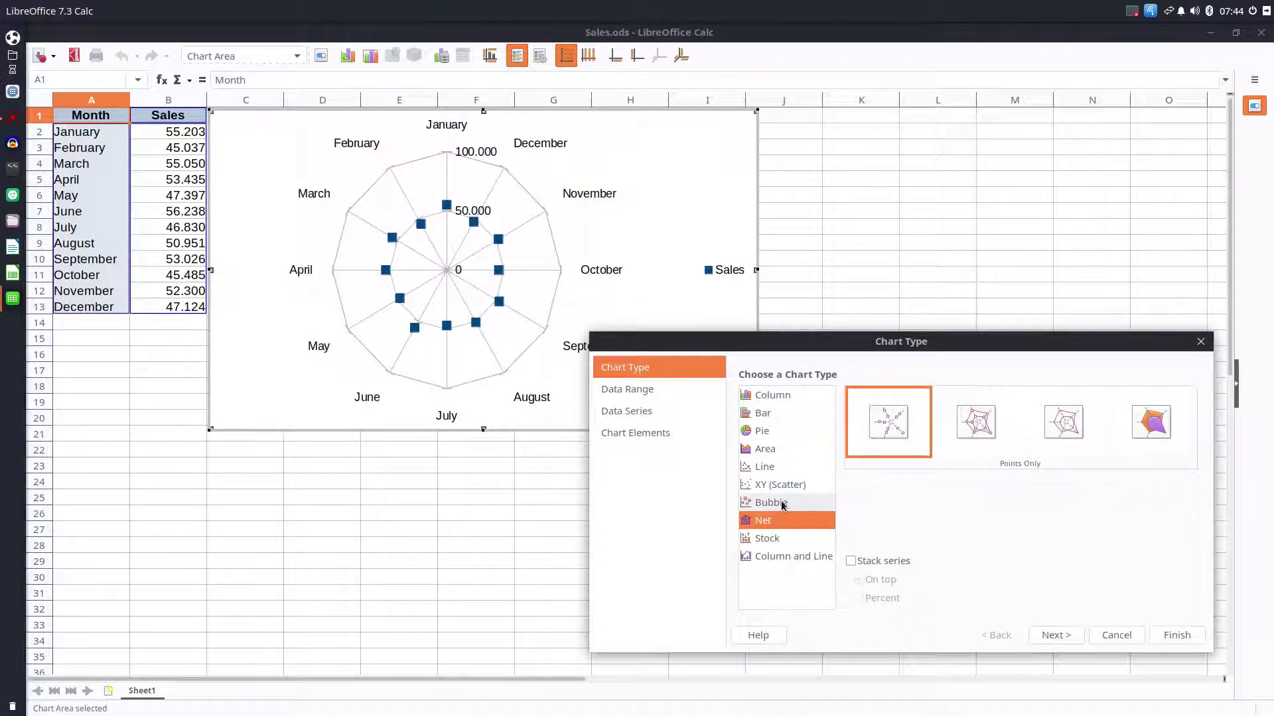
{"action": "left_click", "coordinate": [773, 398]}
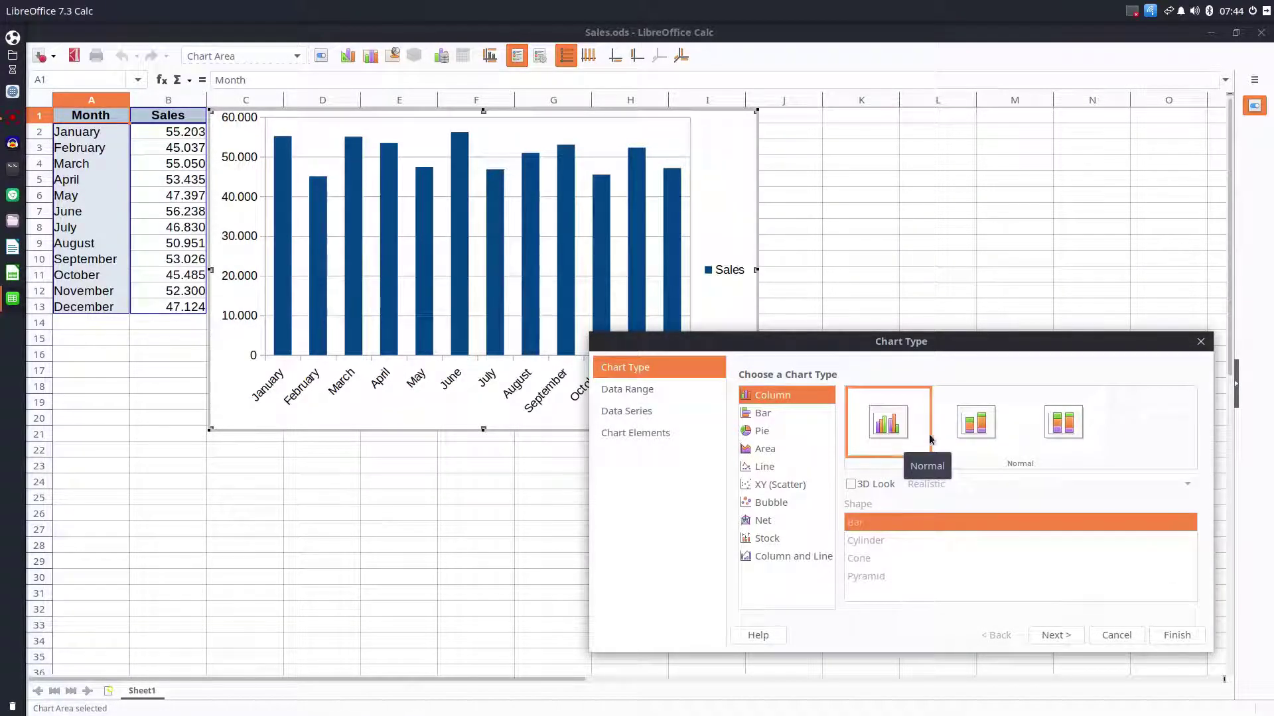
{"action": "left_click", "coordinate": [973, 433]}
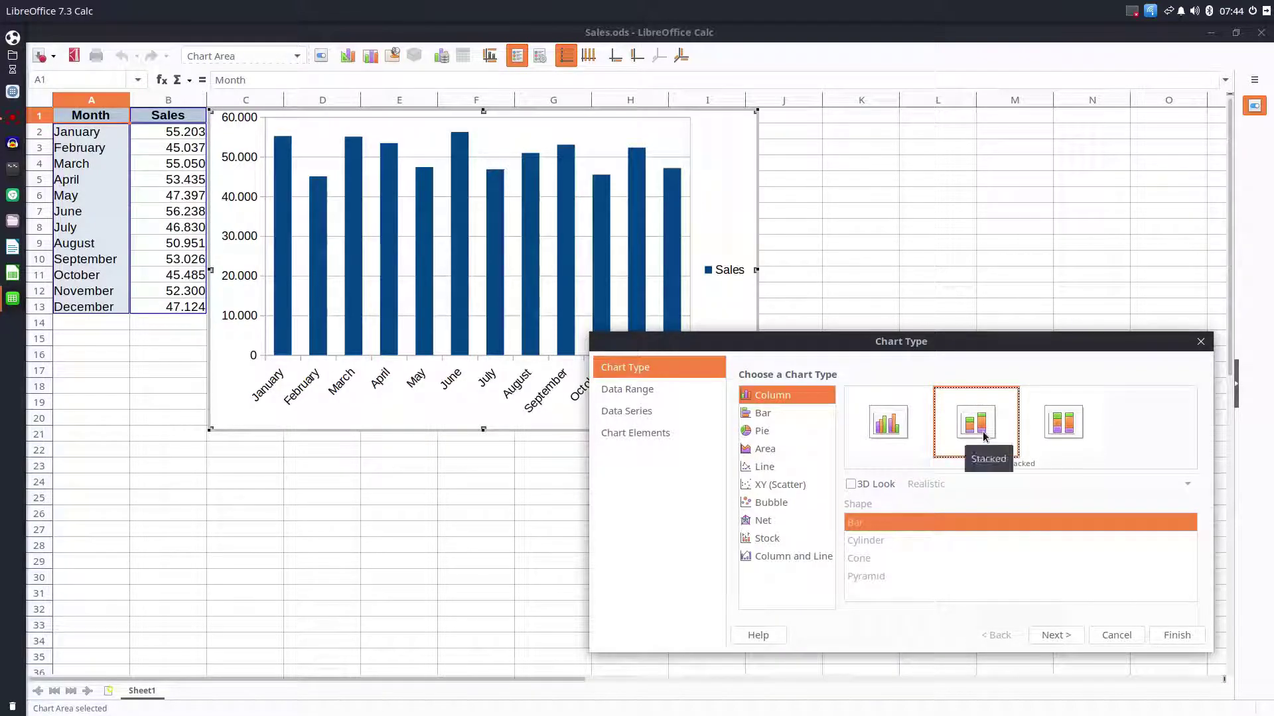
{"action": "left_click", "coordinate": [1060, 432]}
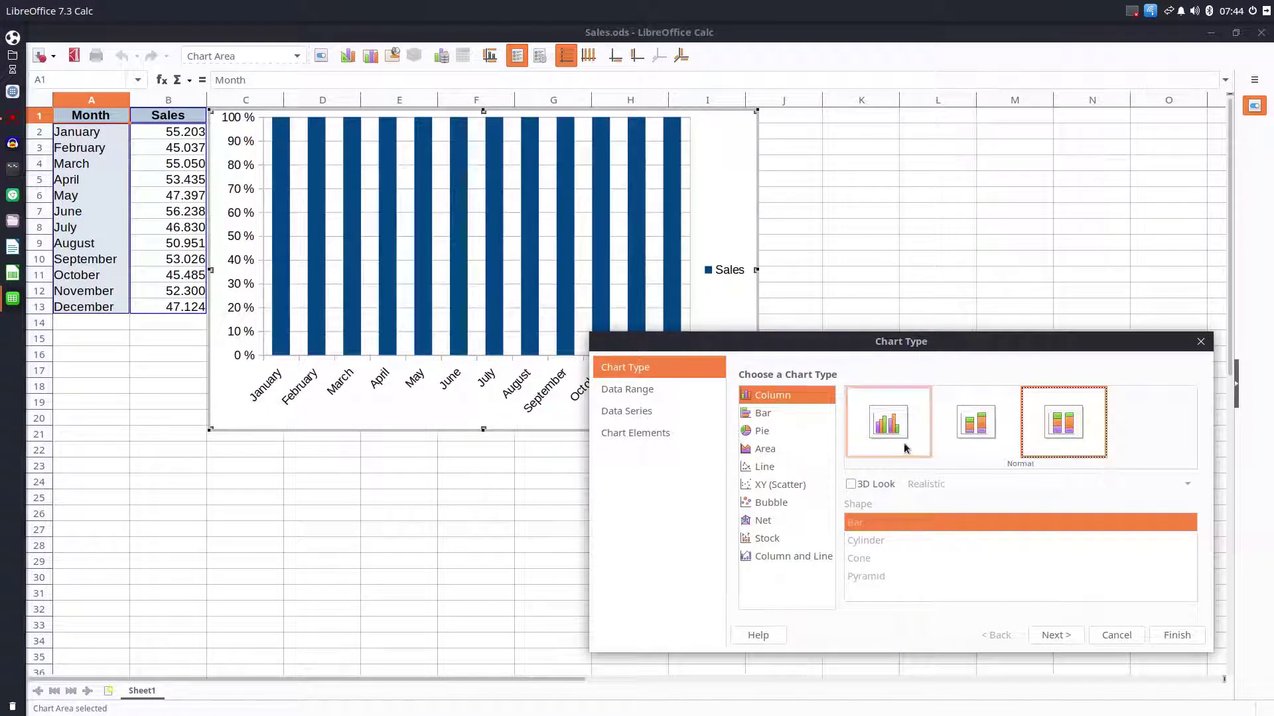
{"action": "left_click", "coordinate": [902, 440]}
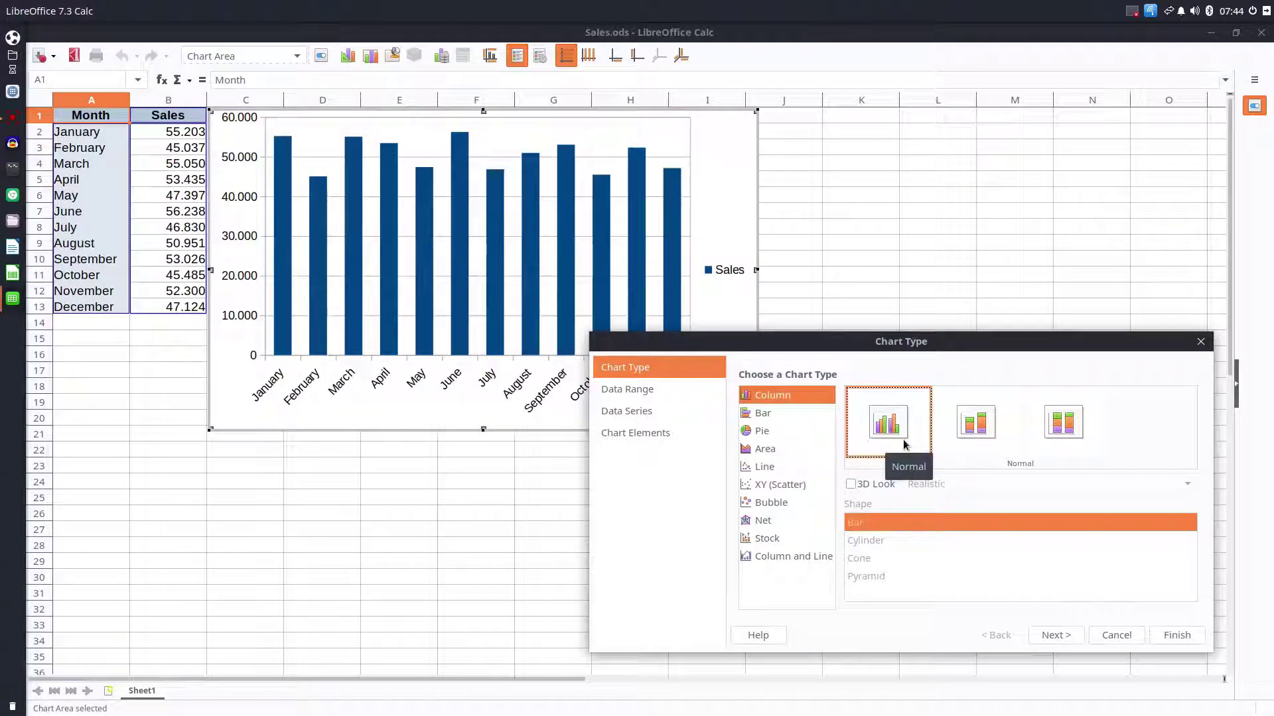
- Turn on the Simple 3D scheme and, after trying cylinder, cone and pyramid shapes, keep Bar columns
{"action": "left_click", "coordinate": [885, 487]}
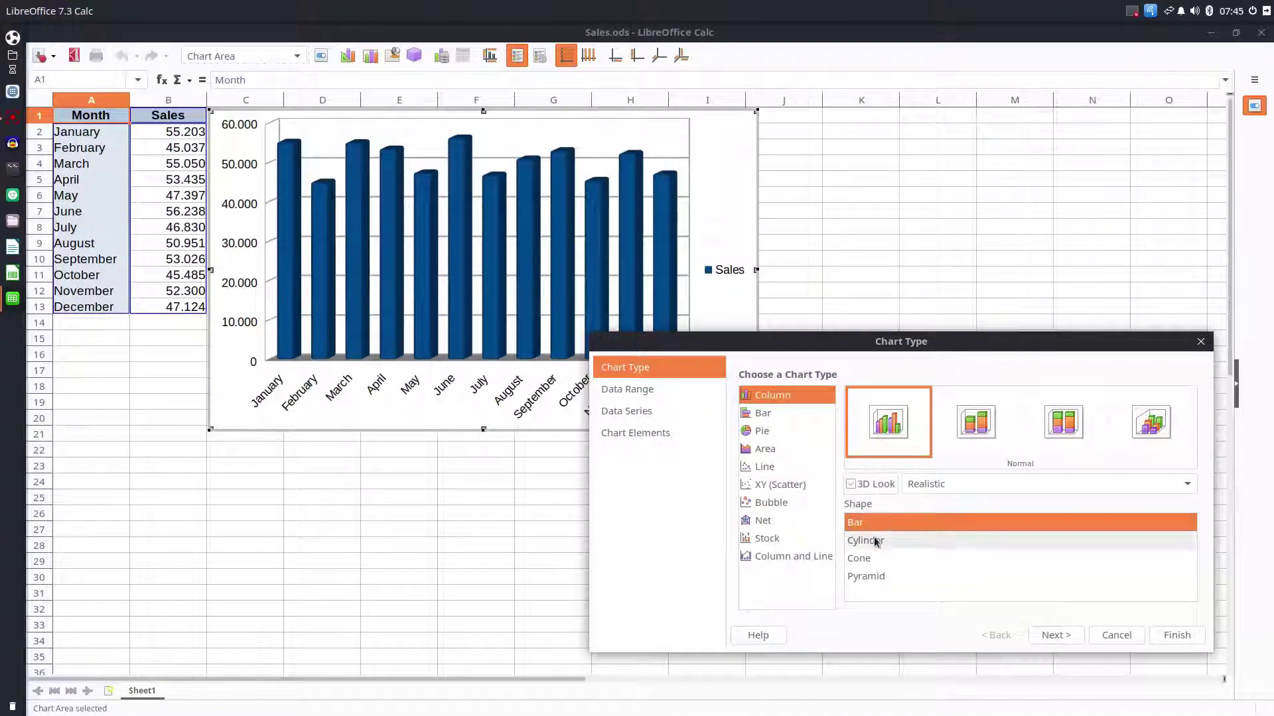
{"action": "left_click", "coordinate": [916, 489]}
{"action": "left_click", "coordinate": [930, 506]}
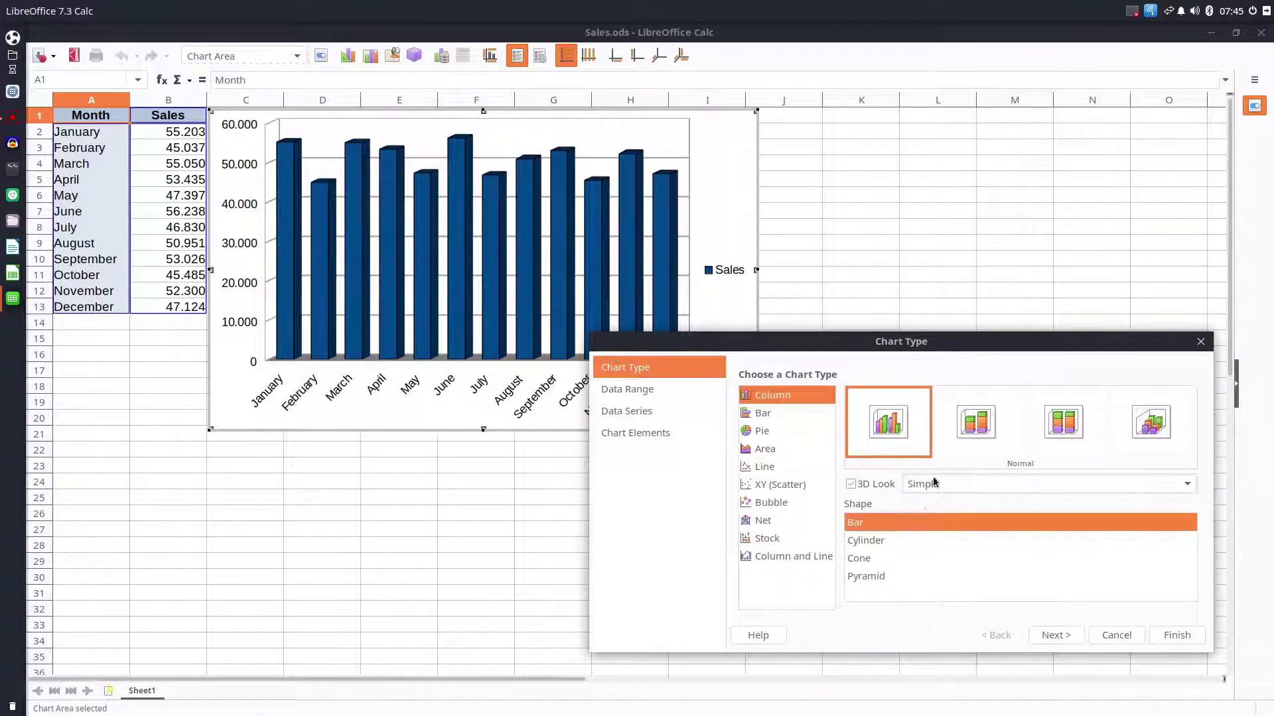
{"action": "left_click", "coordinate": [886, 543]}
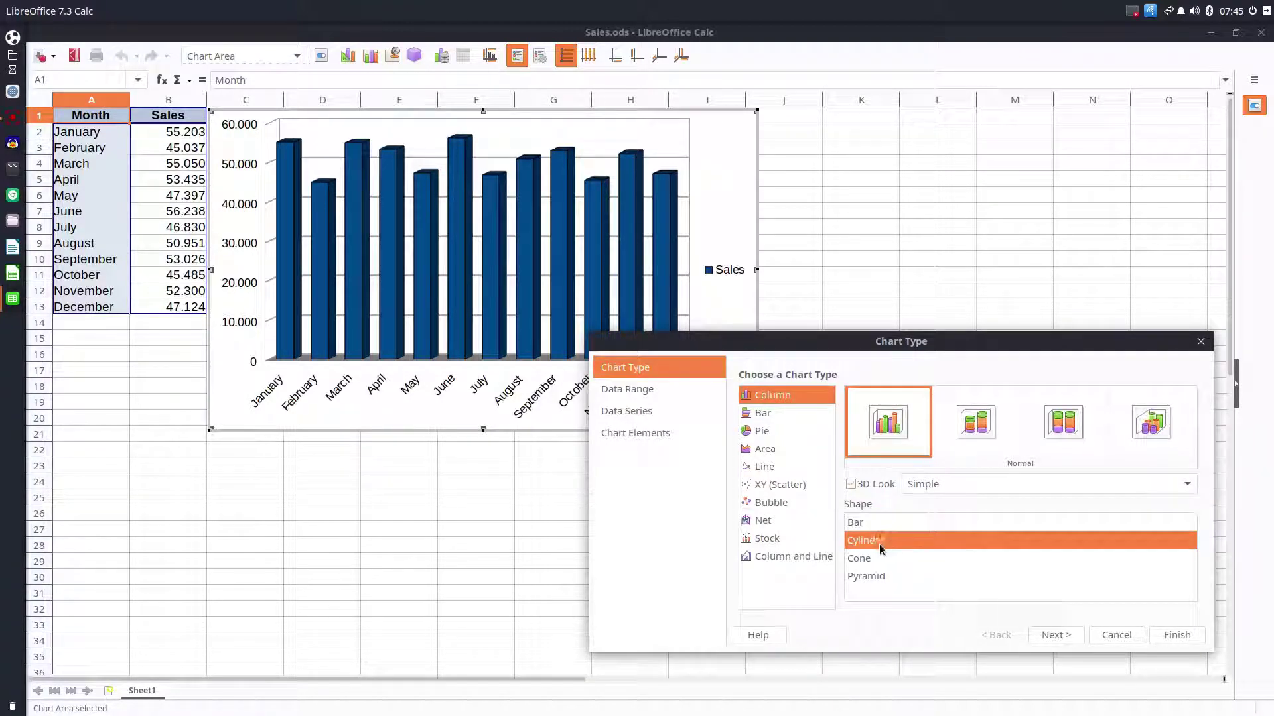
{"action": "left_click", "coordinate": [881, 558]}
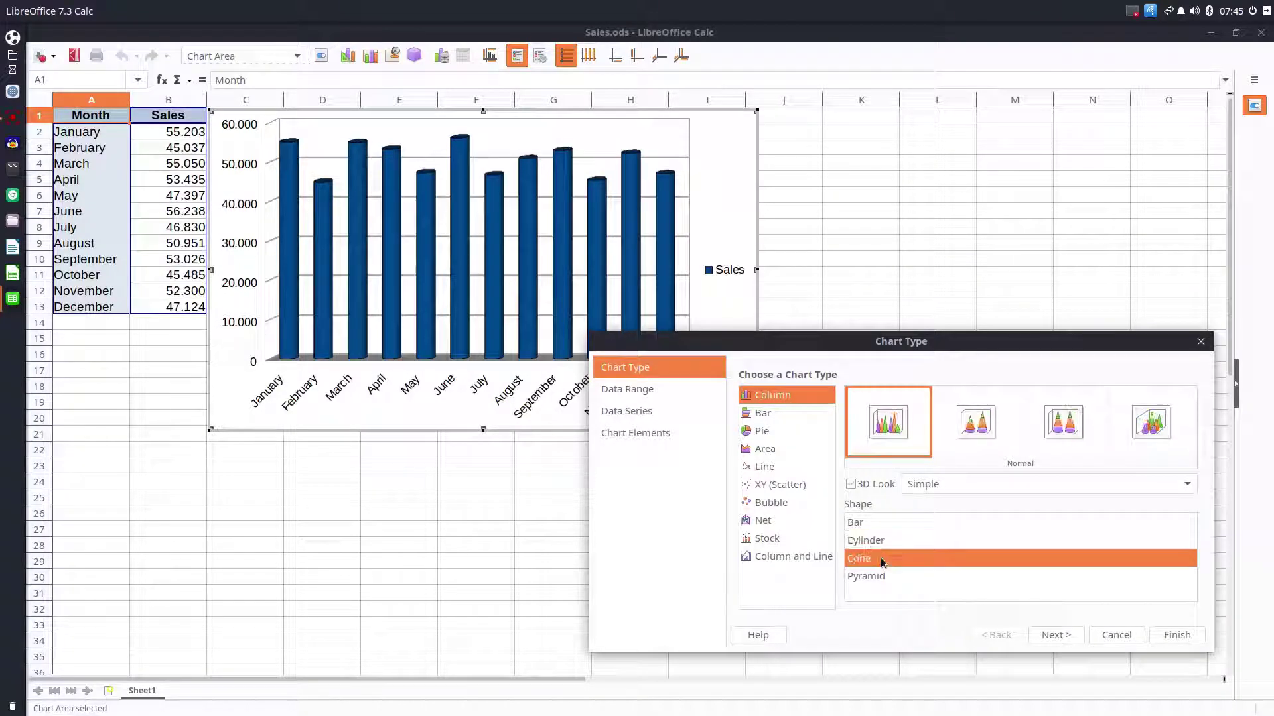
{"action": "left_click", "coordinate": [877, 575]}
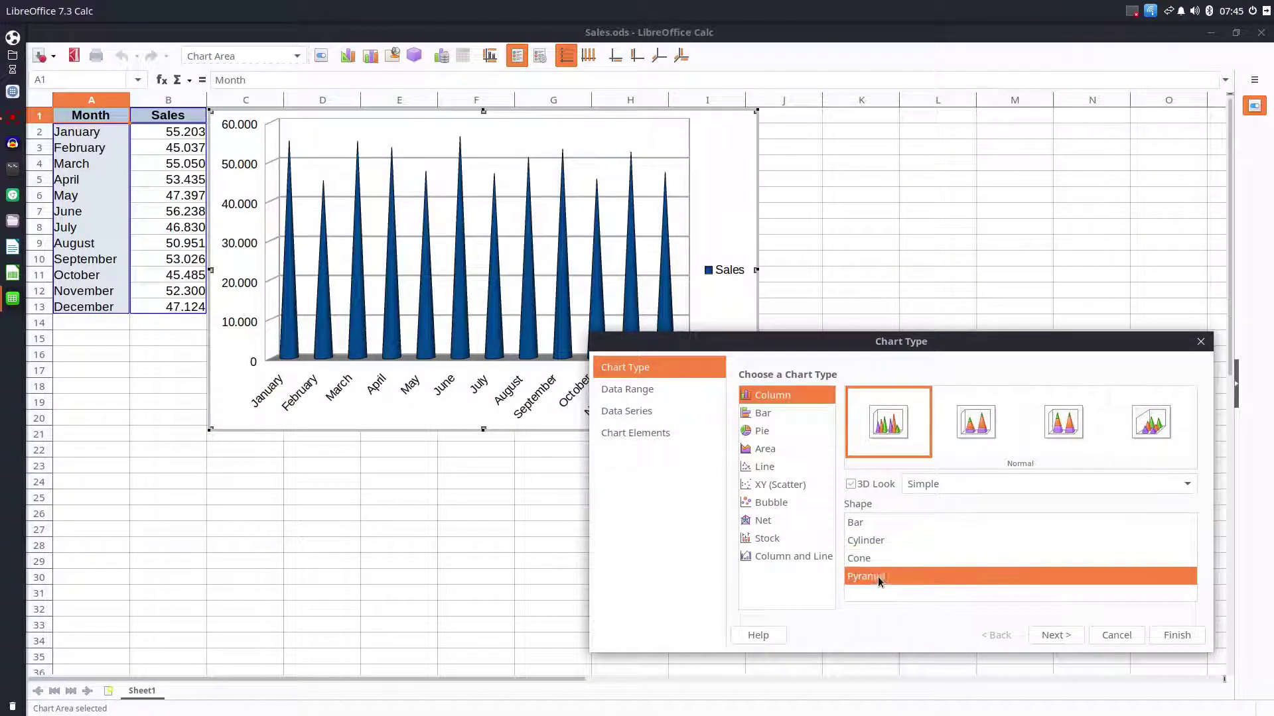
{"action": "left_click", "coordinate": [883, 524]}
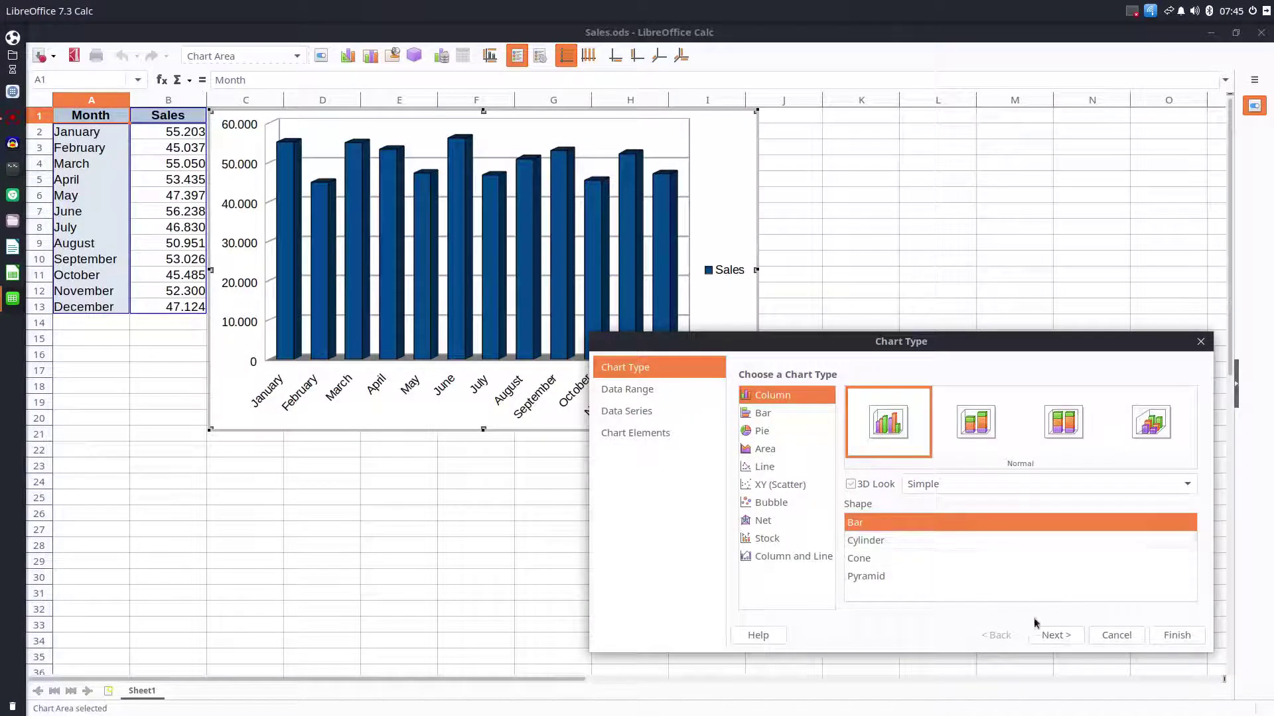
- Use range $Sheet1.$A$1:$B$13 with data series in columns and adjust the first-row label option
{"action": "left_click", "coordinate": [1062, 637]}
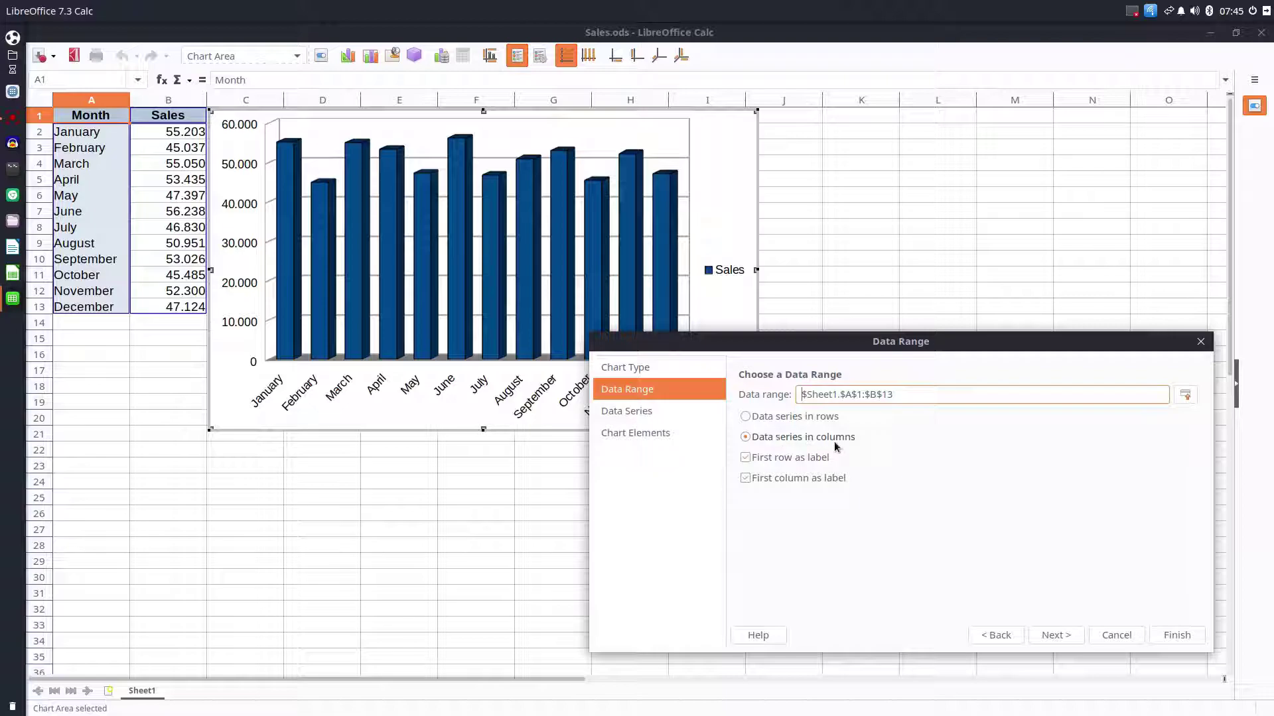
{"action": "left_click", "coordinate": [830, 419]}
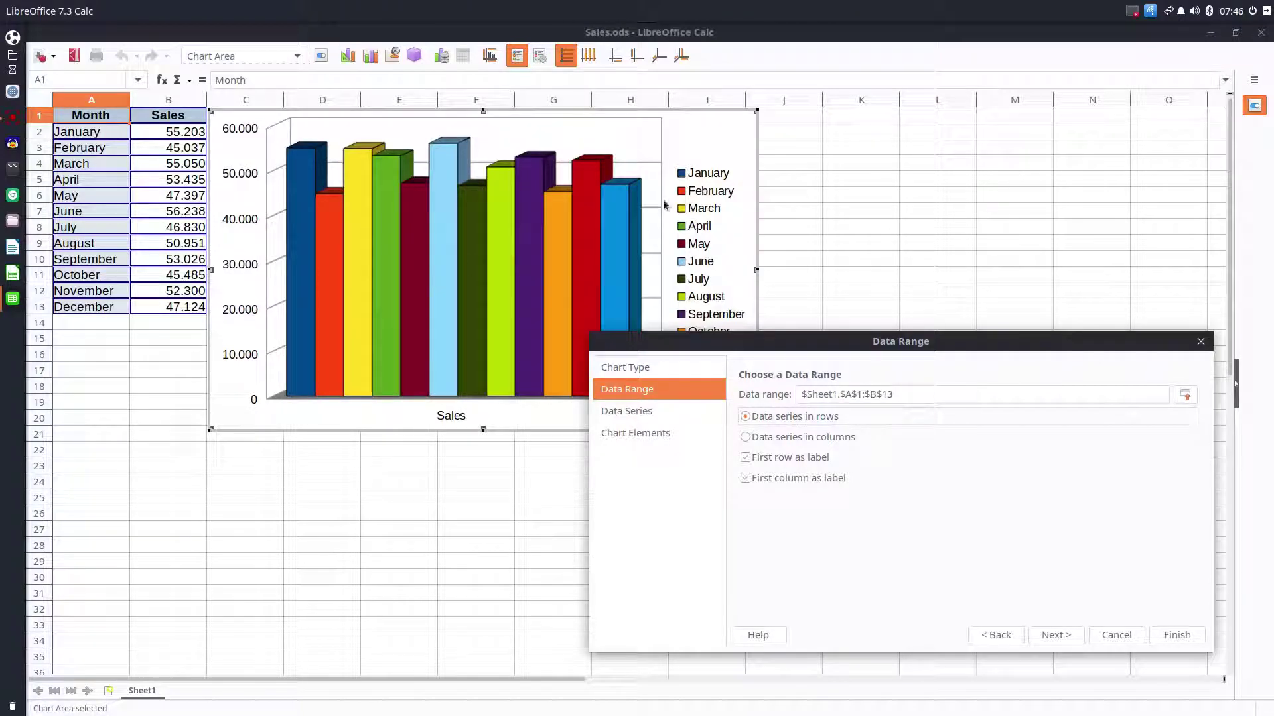
{"action": "left_click", "coordinate": [776, 438]}
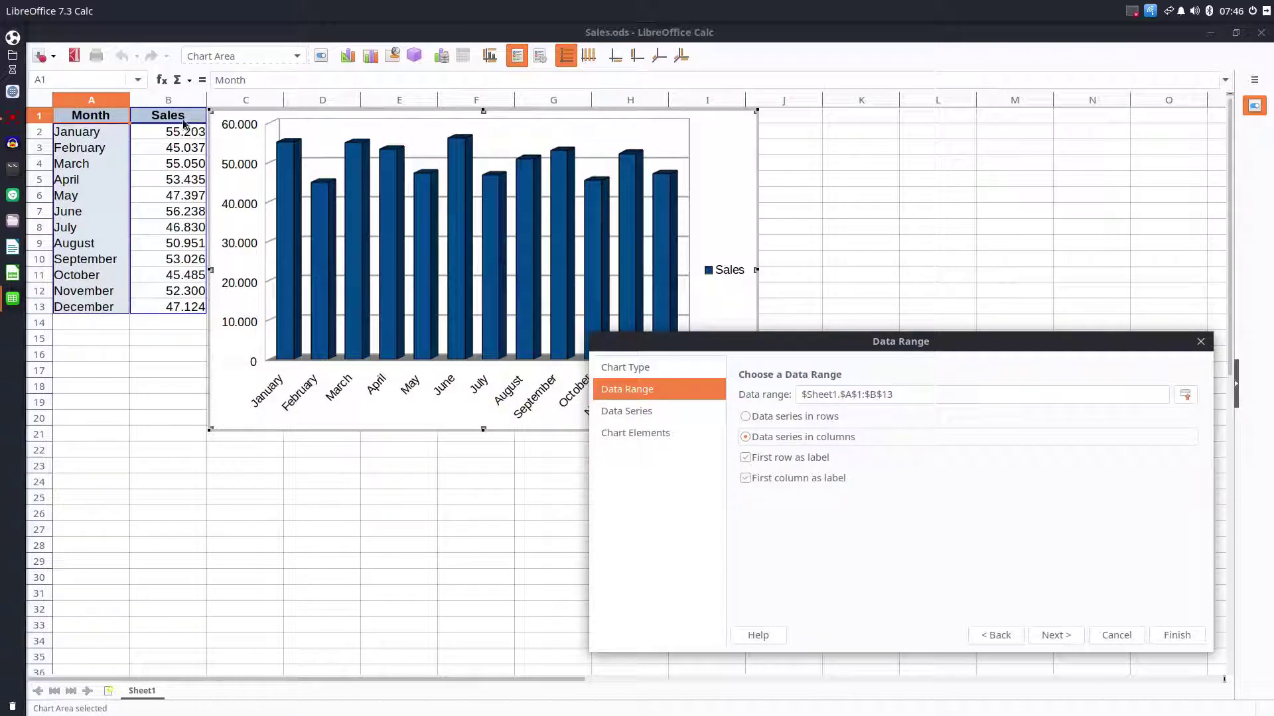
{"action": "left_click", "coordinate": [775, 458]}
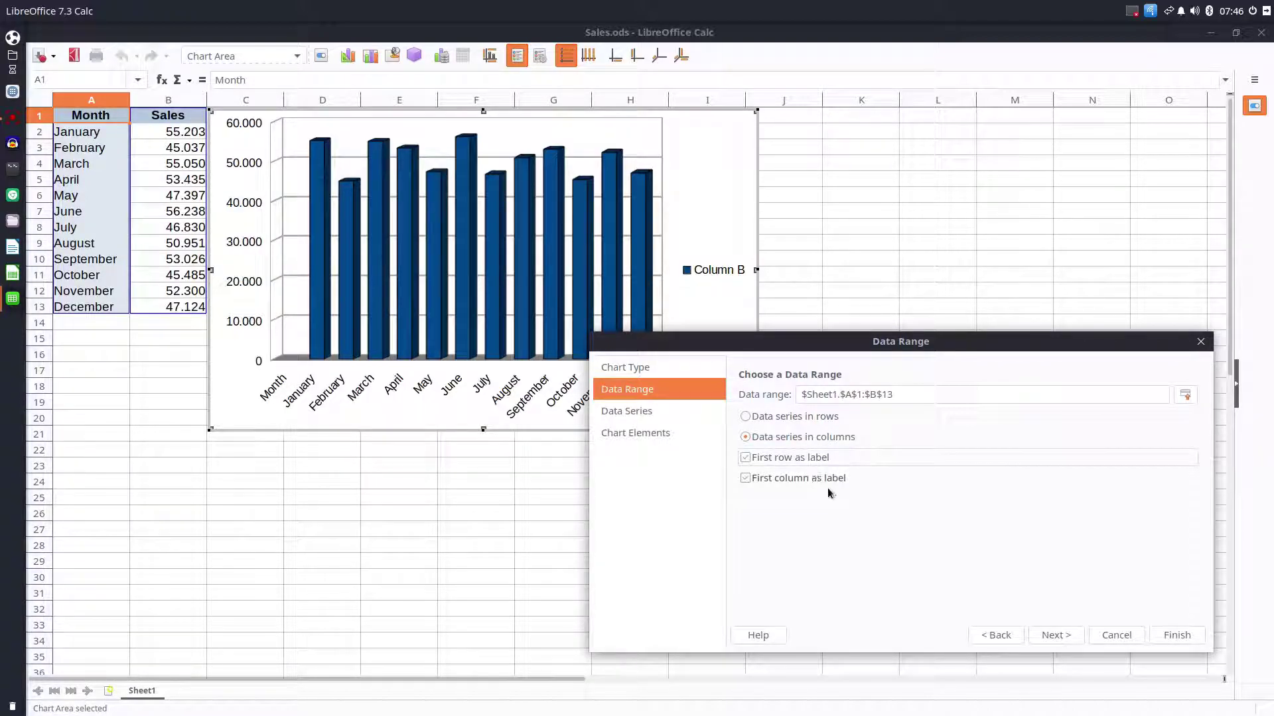
- Review the Sales series ranges: Y-values $B$2:$B$13 and categories $A$2:$A$13
{"action": "left_click", "coordinate": [1069, 642]}
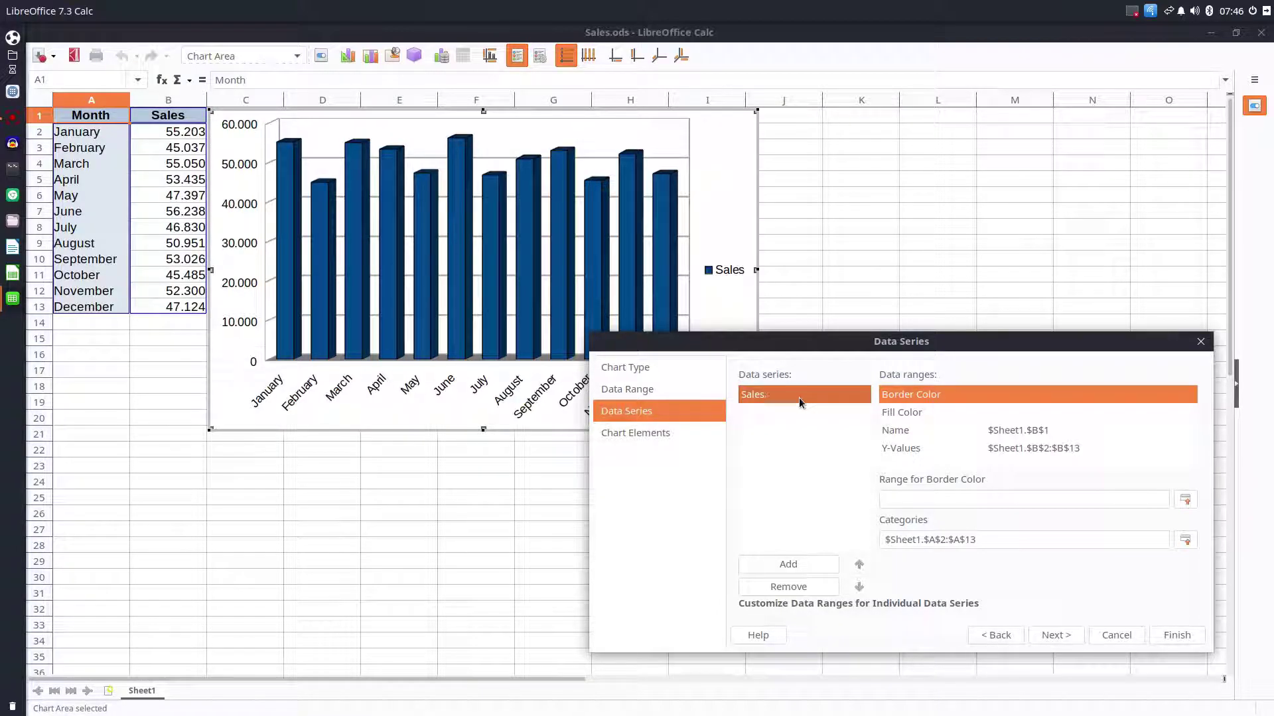
{"action": "left_click", "coordinate": [889, 413]}
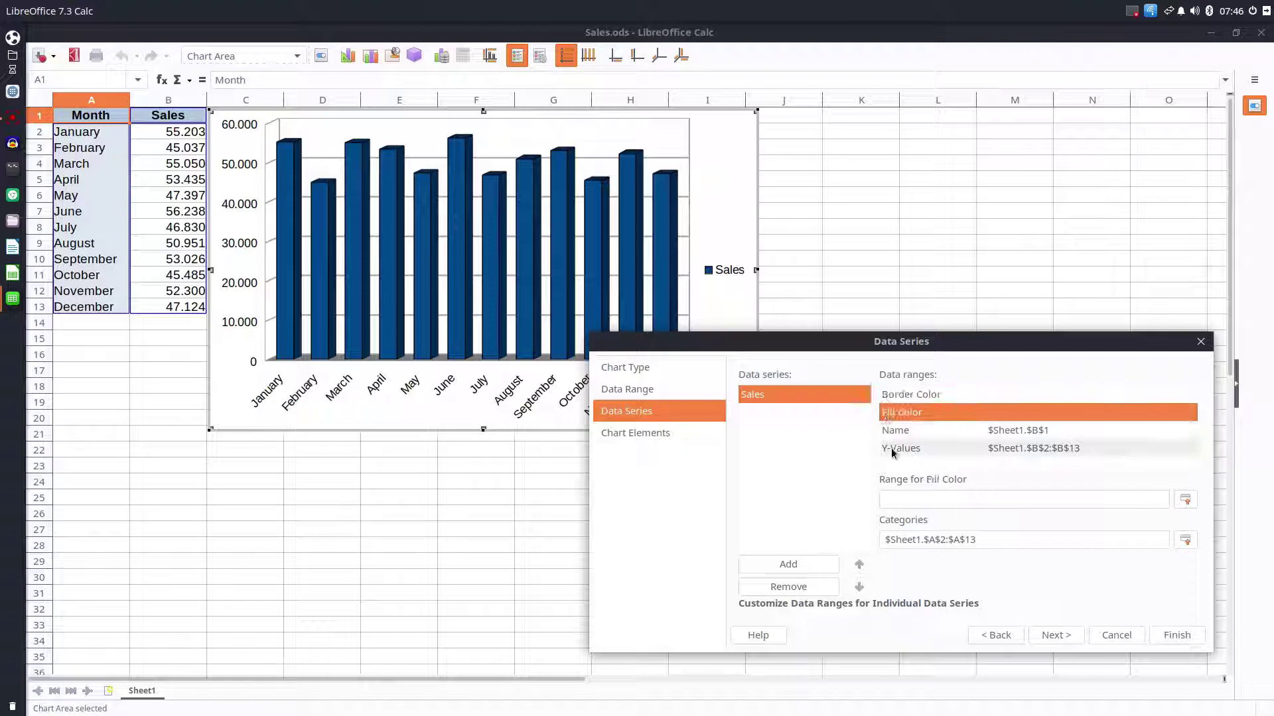
{"action": "left_click", "coordinate": [899, 396]}
{"action": "left_click", "coordinate": [901, 414]}
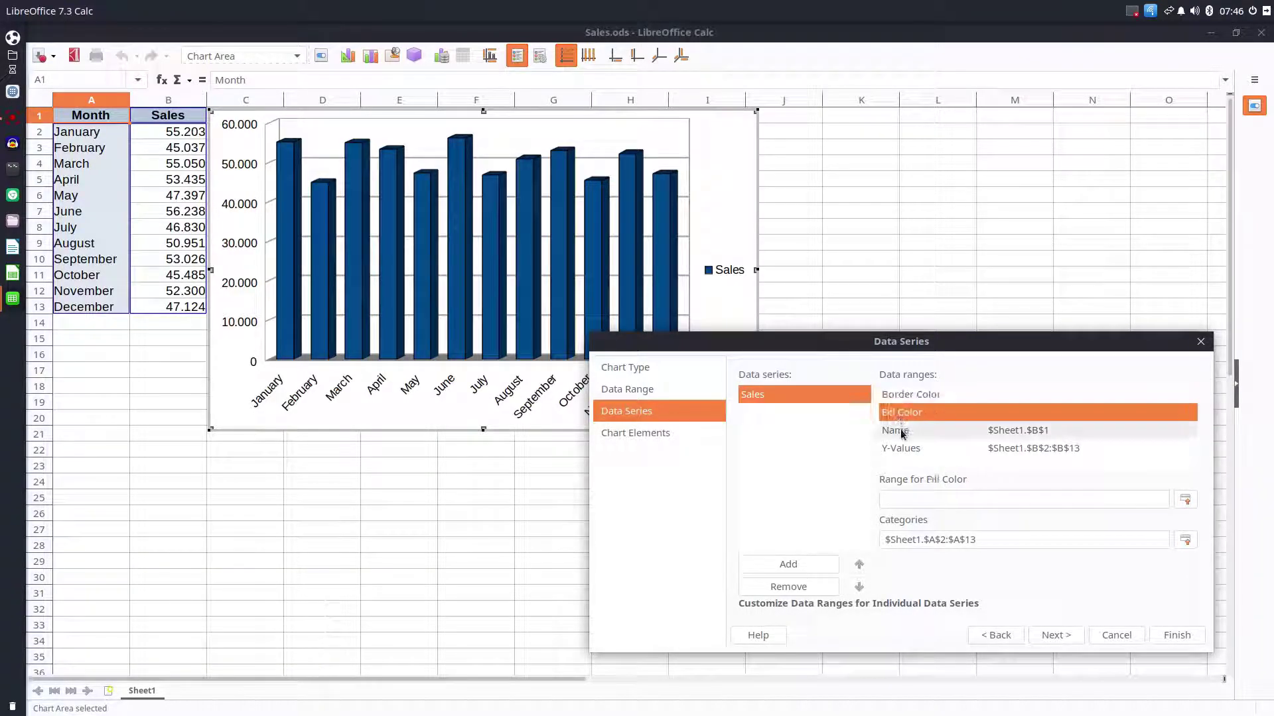
{"action": "left_click", "coordinate": [903, 431]}
{"action": "left_click", "coordinate": [903, 451]}
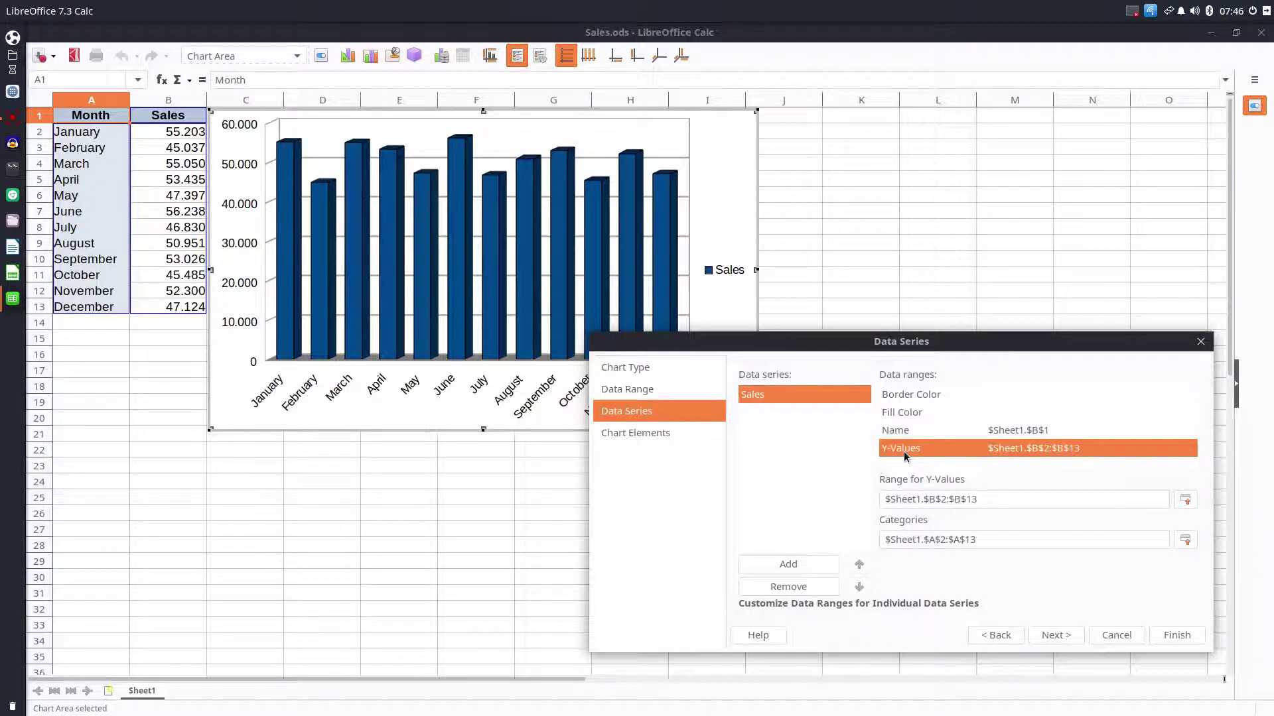
{"action": "left_click", "coordinate": [912, 395]}
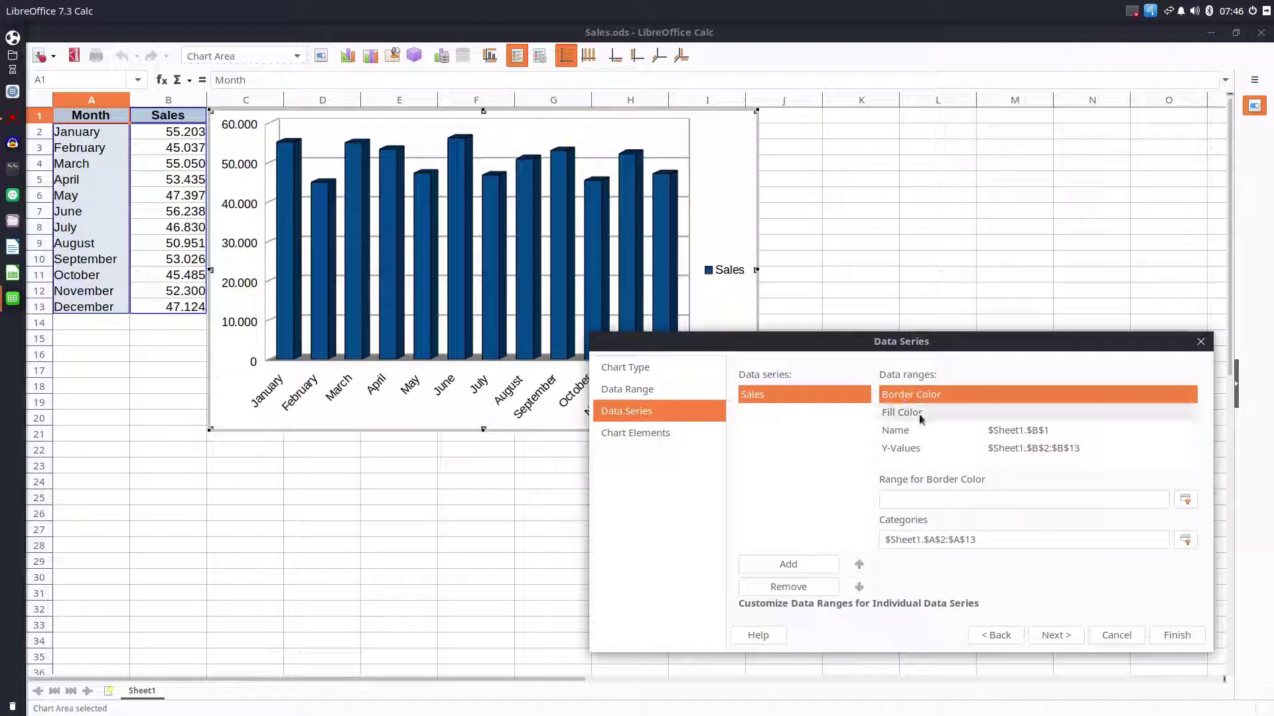
{"action": "left_click", "coordinate": [920, 419]}
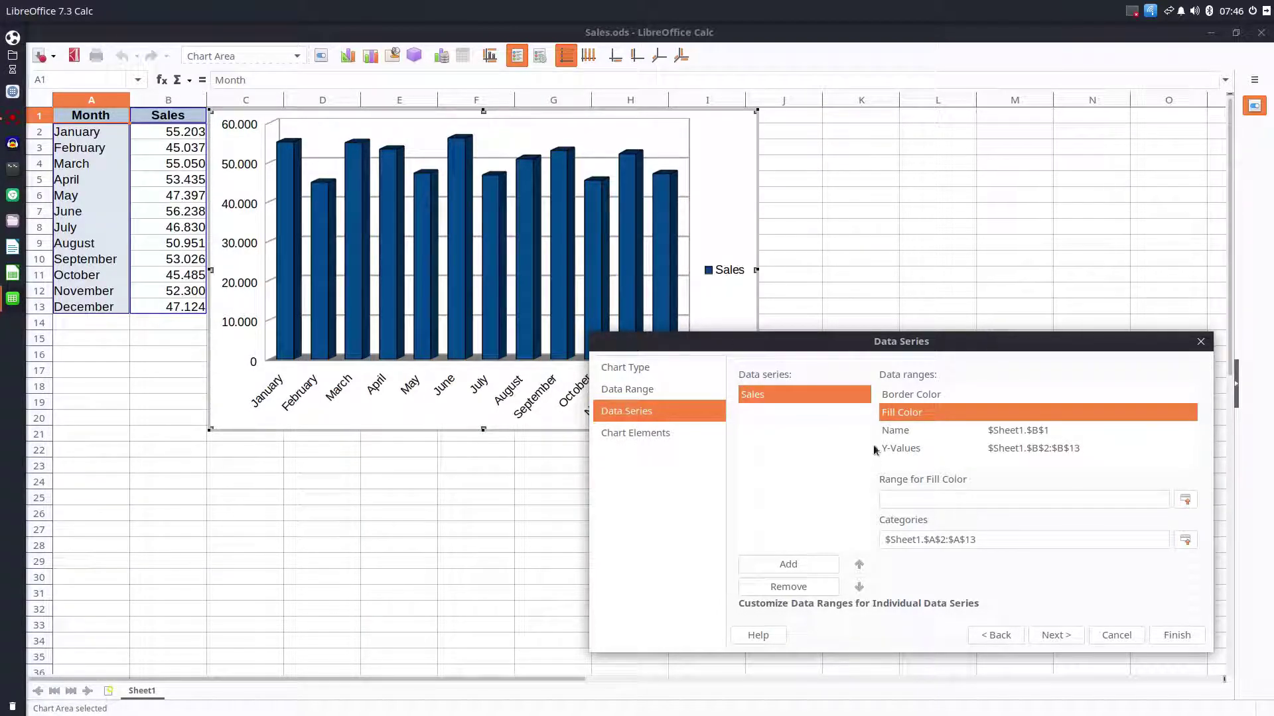
{"action": "left_click", "coordinate": [906, 433]}
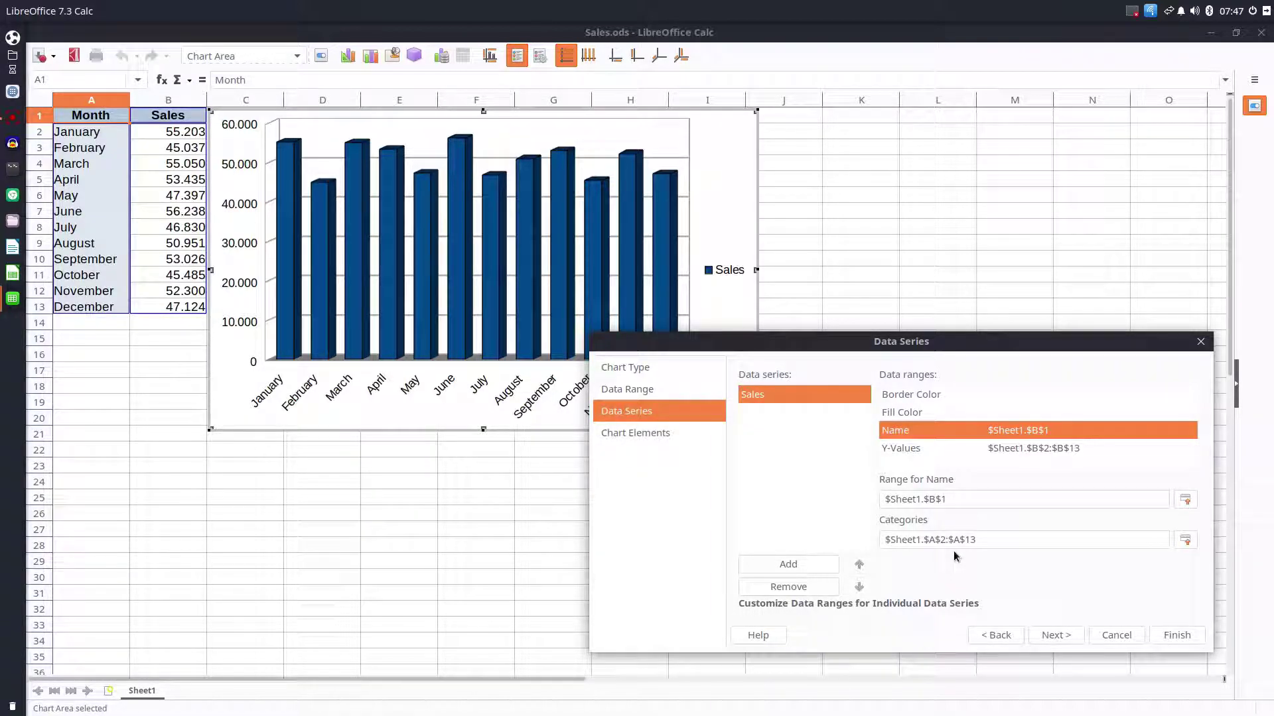
{"action": "left_click", "coordinate": [947, 448]}
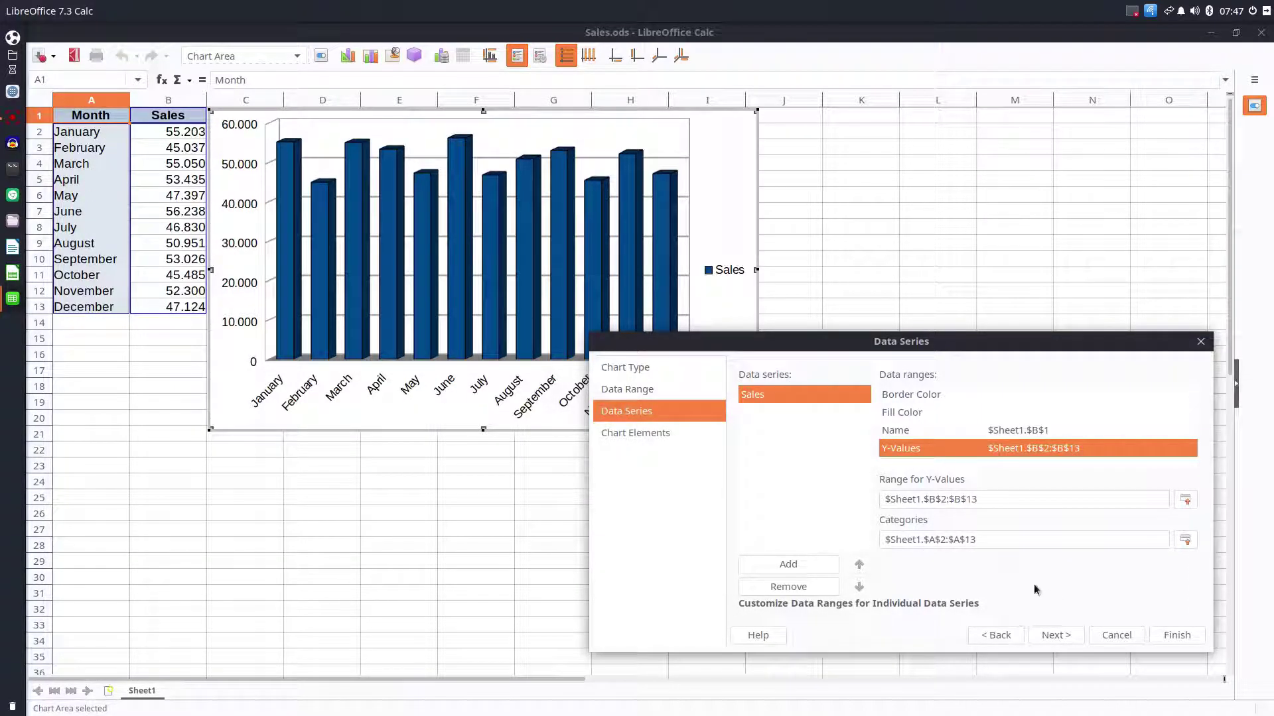
- Title the chart 'Sales for 2021' with the subtitle 'Monthly'
{"action": "left_click", "coordinate": [1076, 637]}
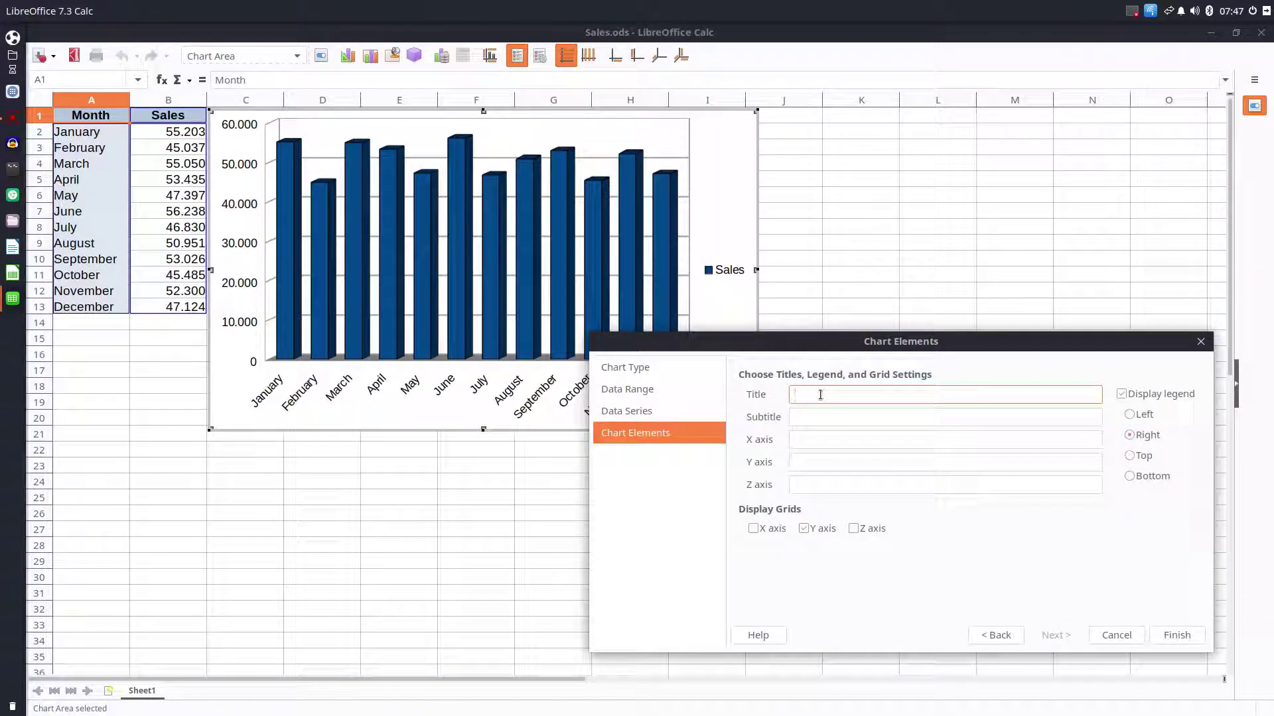
{"action": "type", "text": "Sales for 2021"}
{"action": "key", "text": "Tab"}
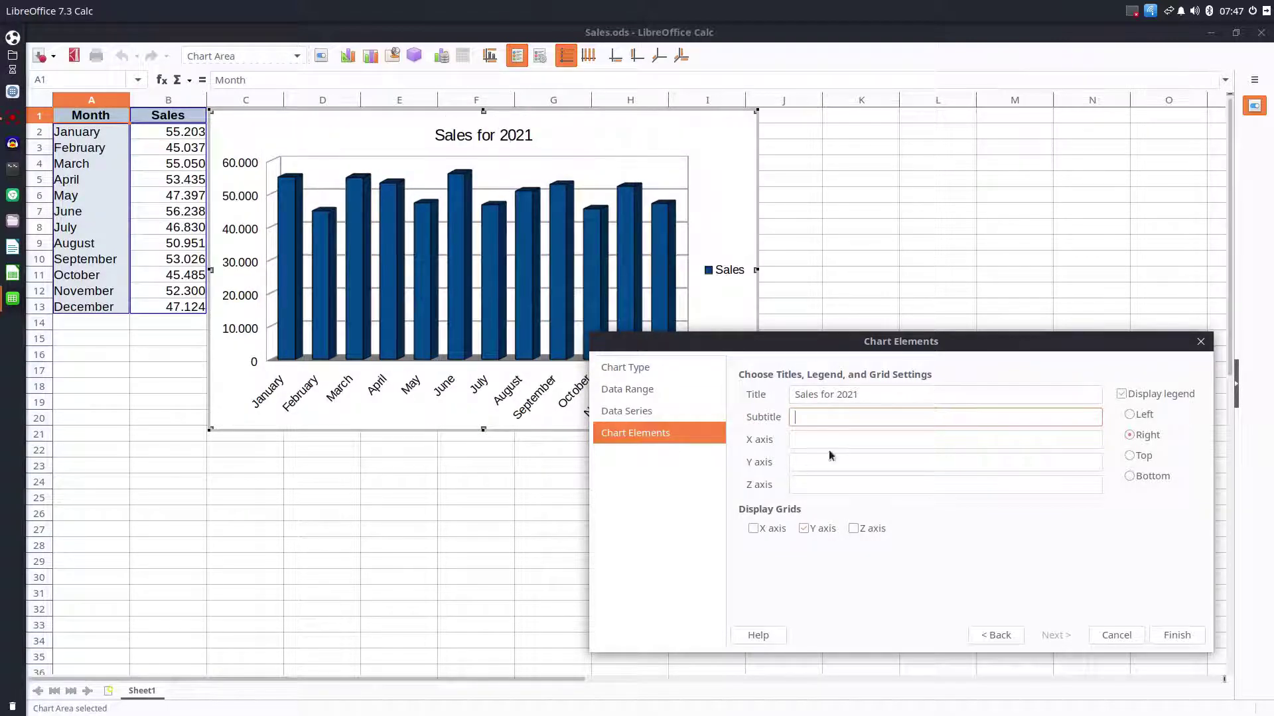
{"action": "type", "text": "Monthly"}
{"action": "key", "text": "Tab"}
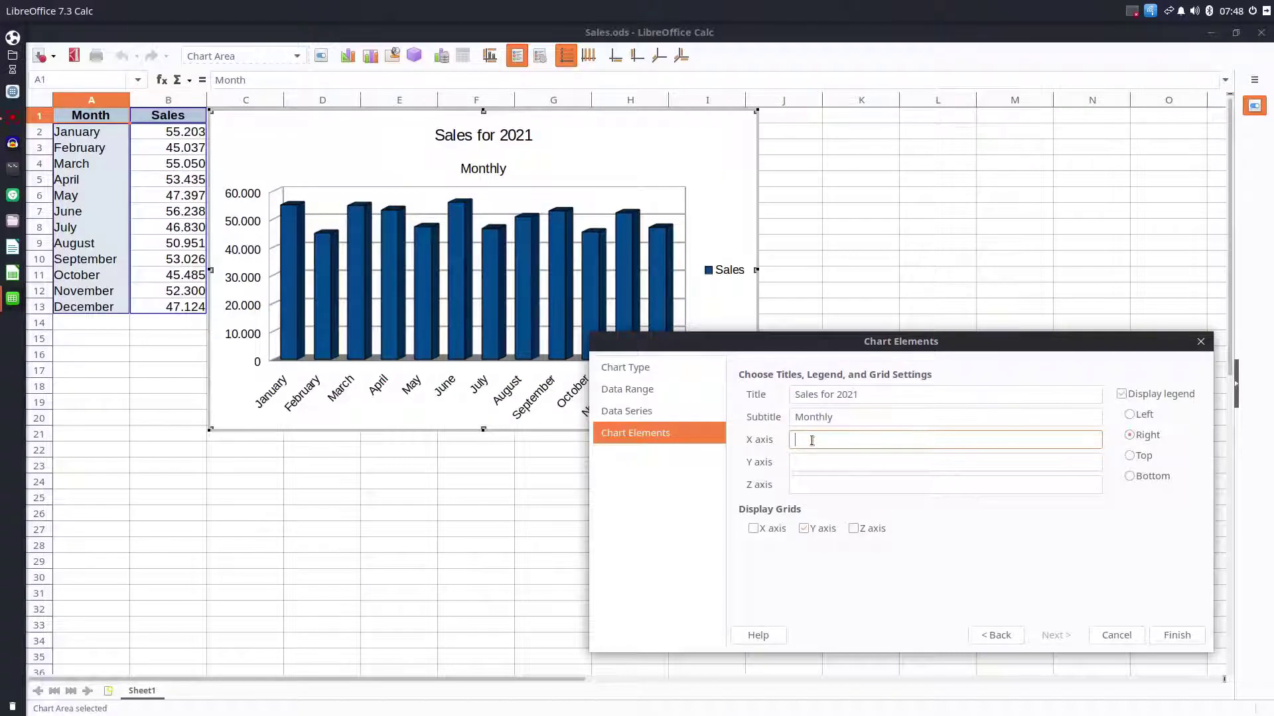
- Leave the X axis untitled and title the Y axis 'EURO'
{"action": "type", "text": "months"}
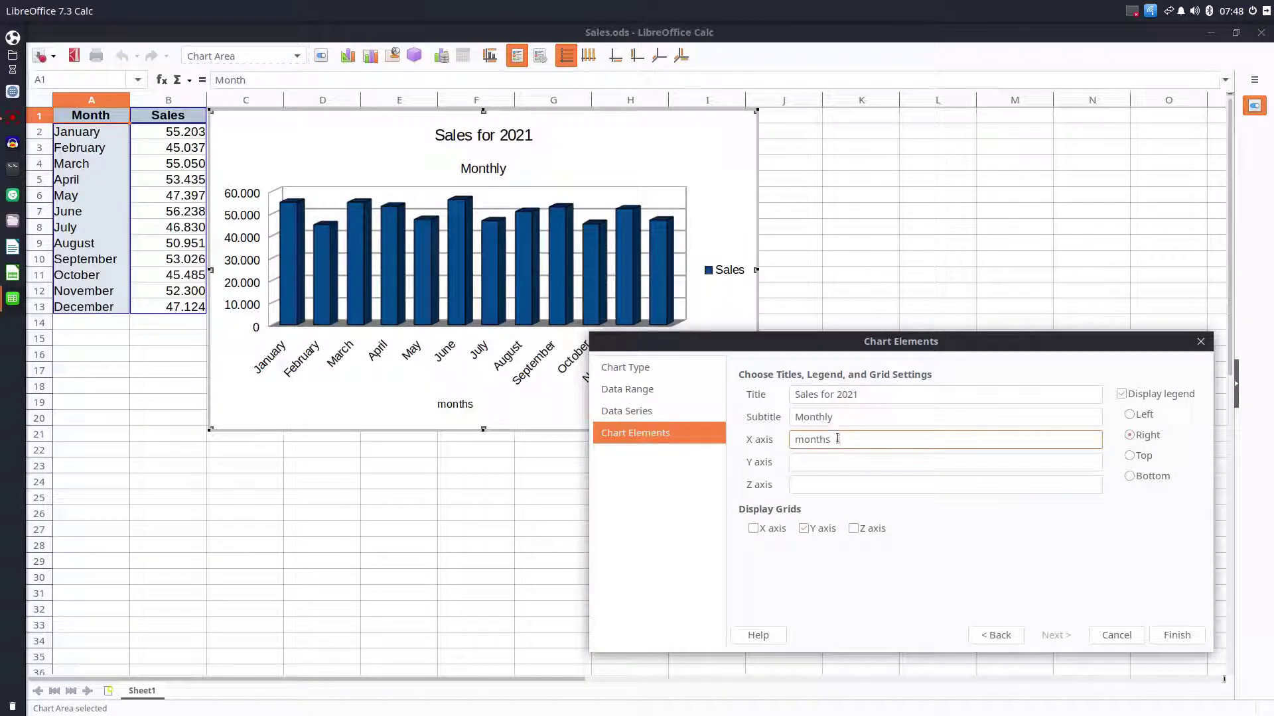
{"action": "left_click_drag", "start_coordinate": [838, 440], "coordinate": [775, 440]}
{"action": "key", "text": "BackSpace"}
{"action": "left_click", "coordinate": [803, 462]}
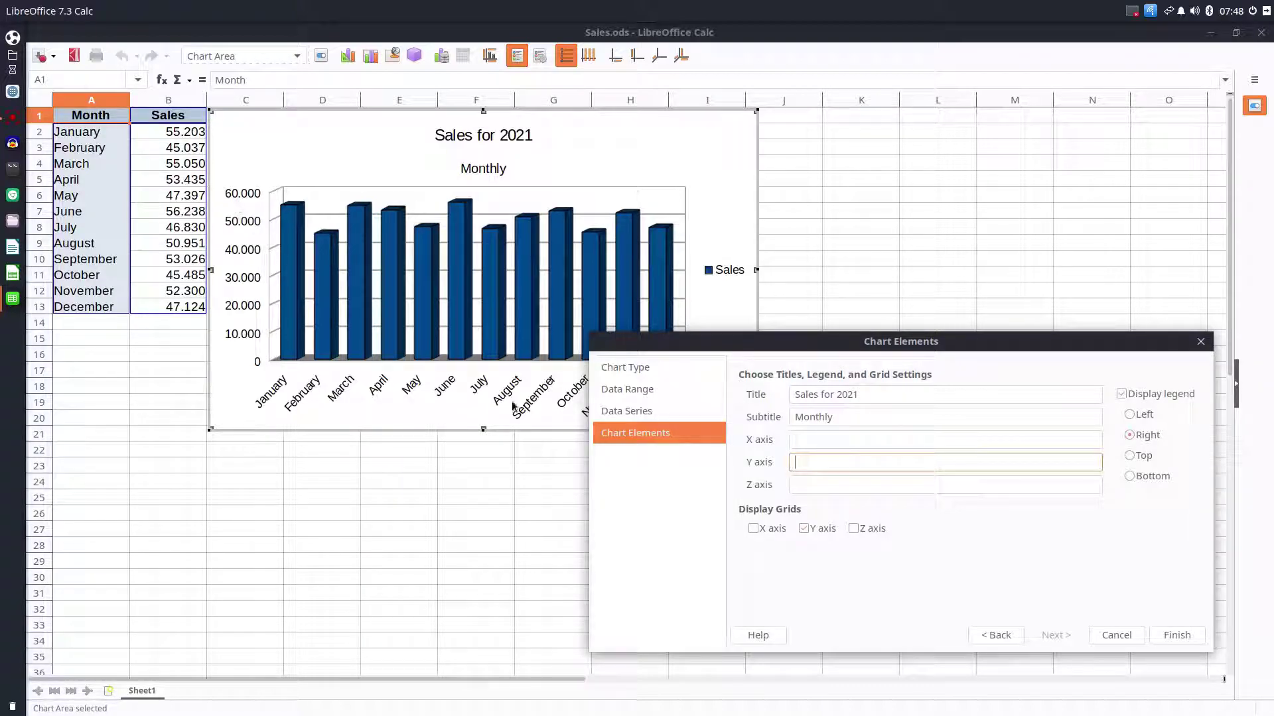
{"action": "type", "text": "EURO"}
{"action": "key", "text": "Tab"}
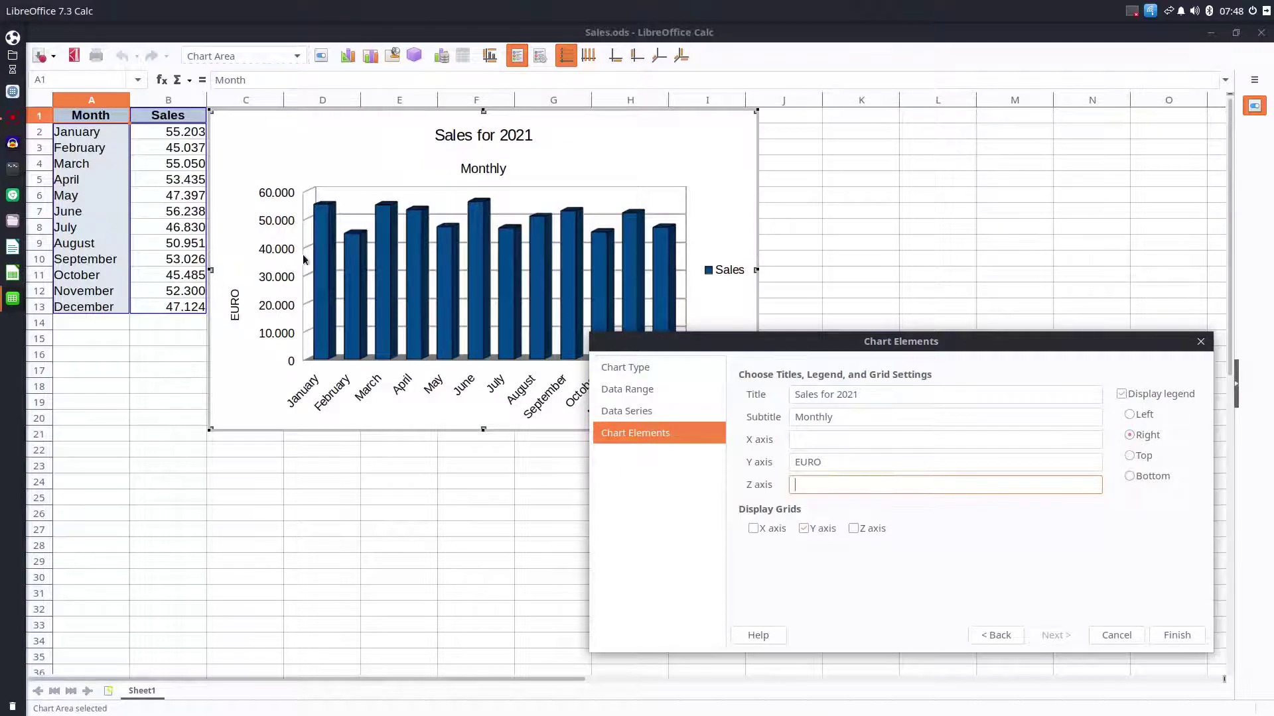
- Turn off the X and Y axis grid lines and hide the legend
{"action": "left_click", "coordinate": [806, 527]}
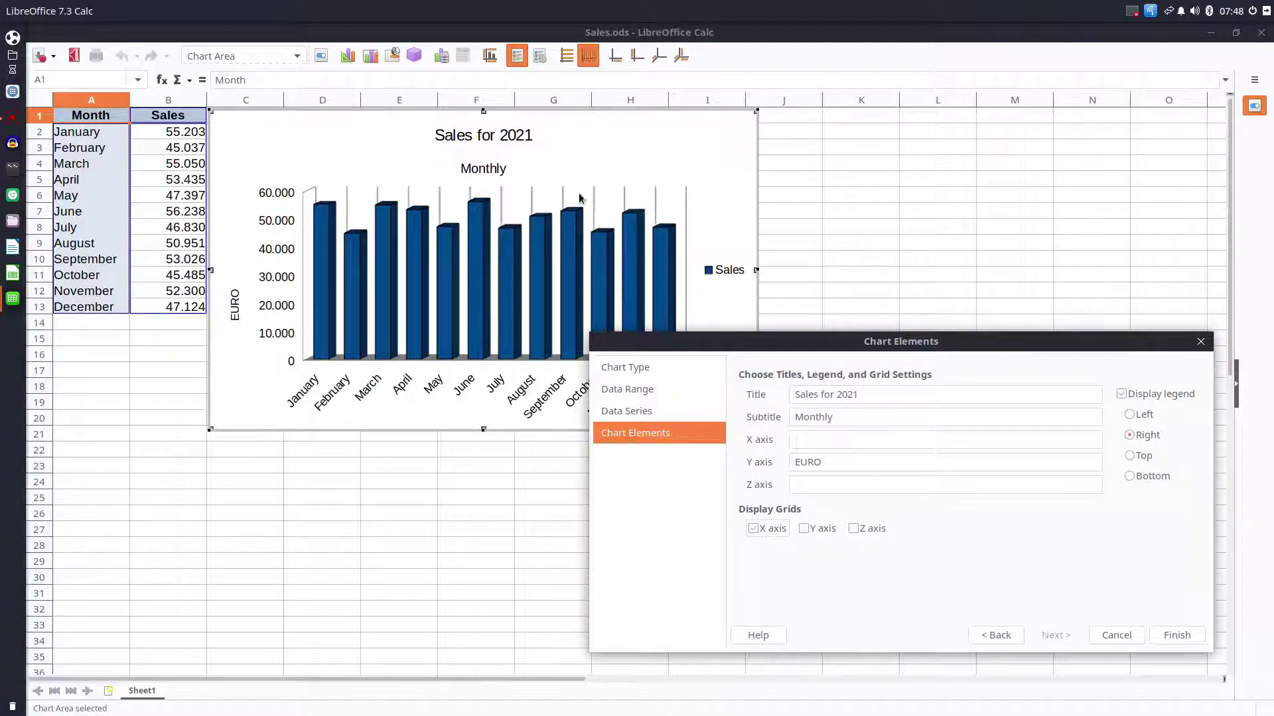
{"action": "left_click", "coordinate": [764, 528]}
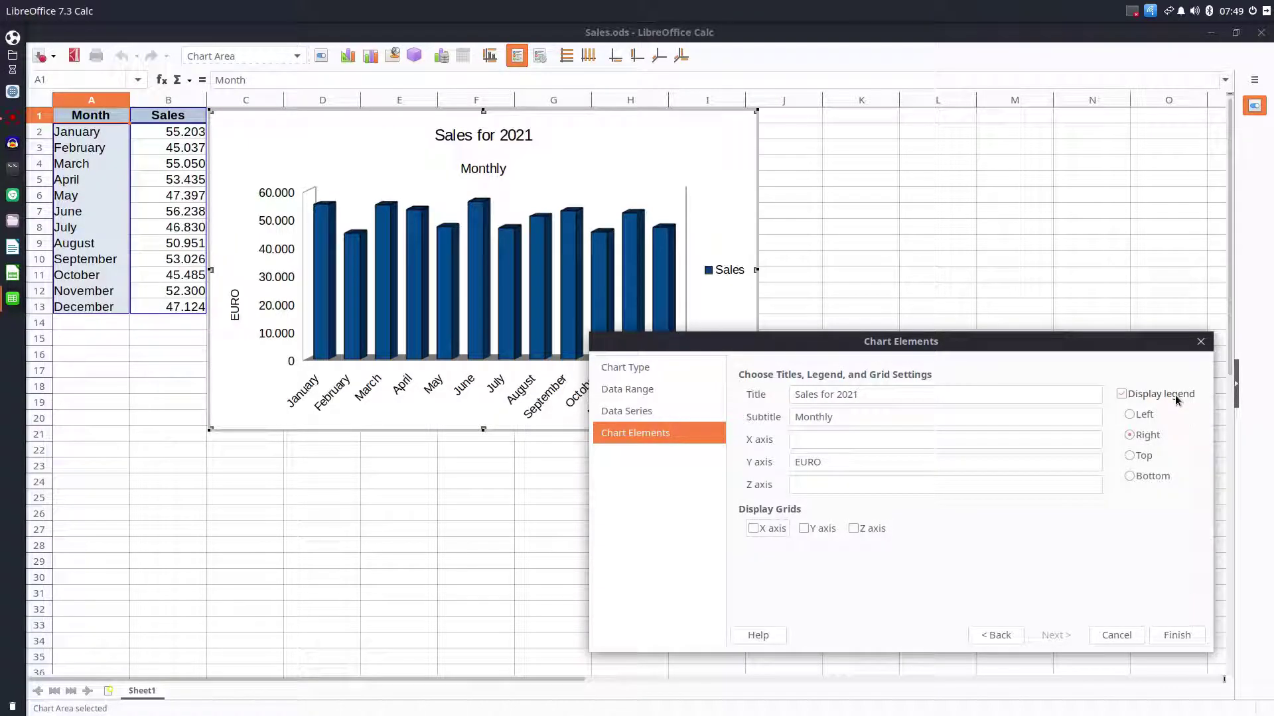
{"action": "left_click", "coordinate": [1148, 476]}
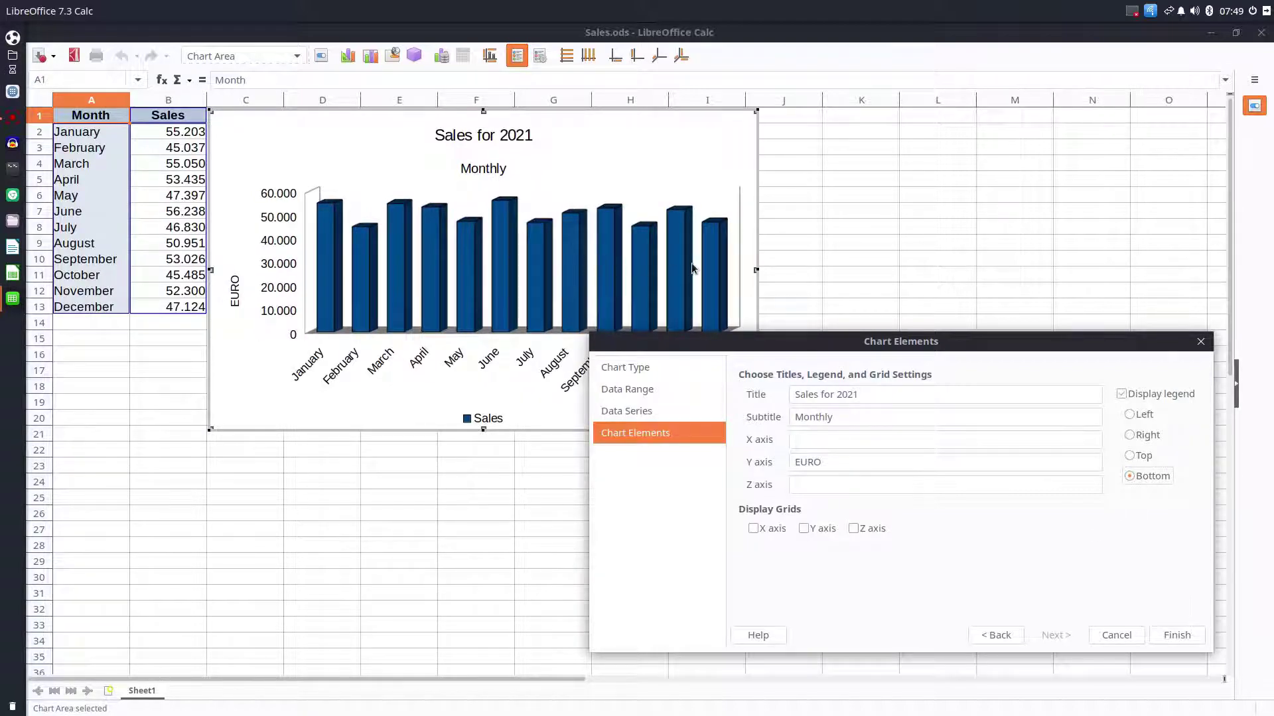
{"action": "left_click", "coordinate": [1143, 415]}
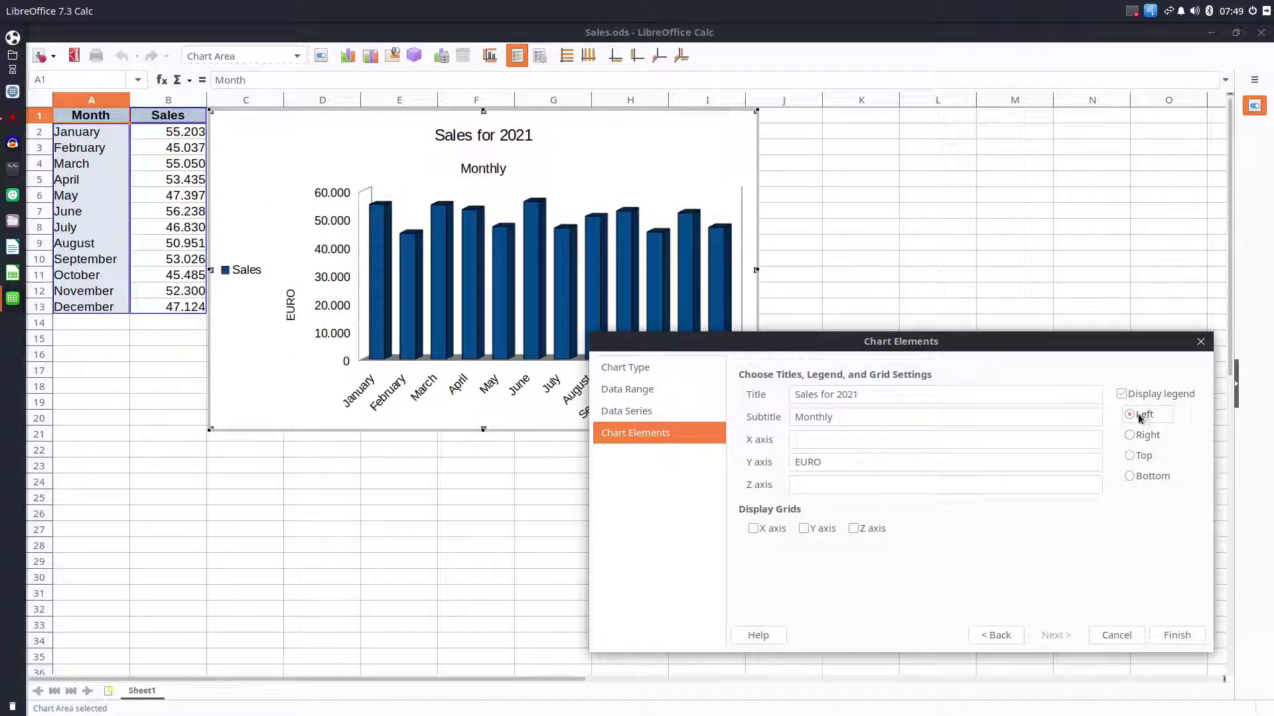
{"action": "left_click", "coordinate": [1144, 456]}
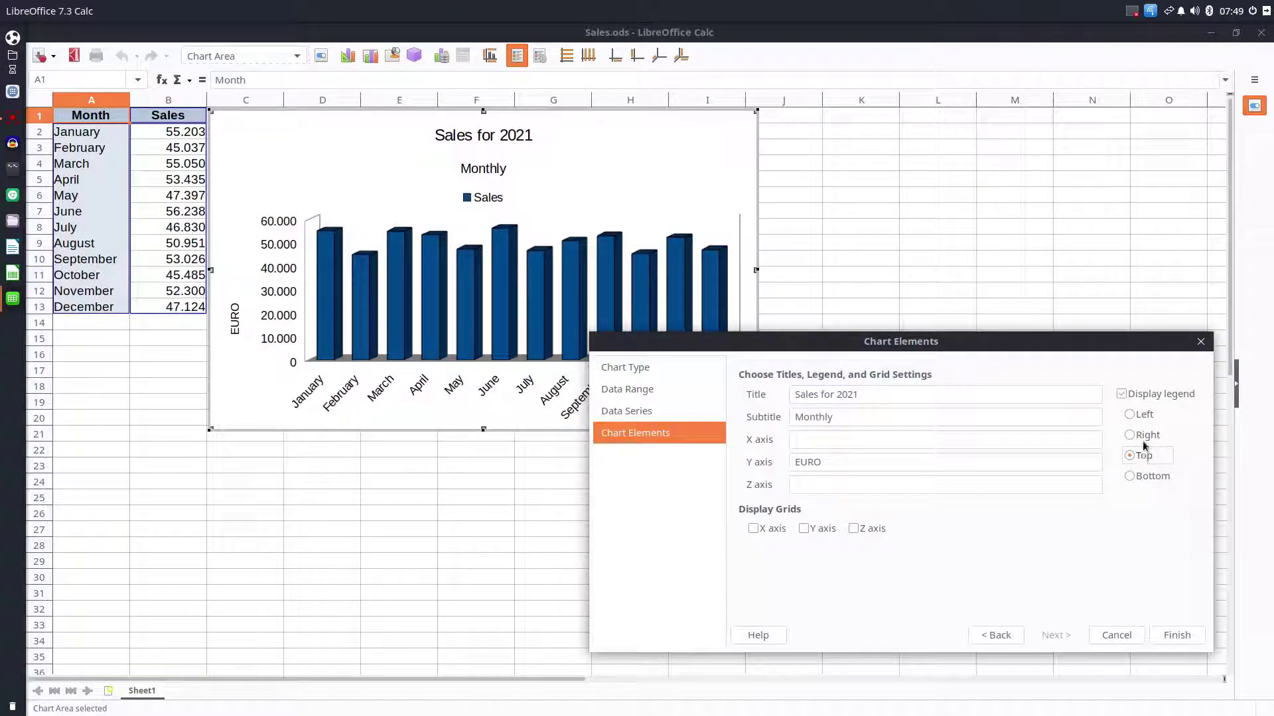
{"action": "left_click", "coordinate": [1150, 395]}
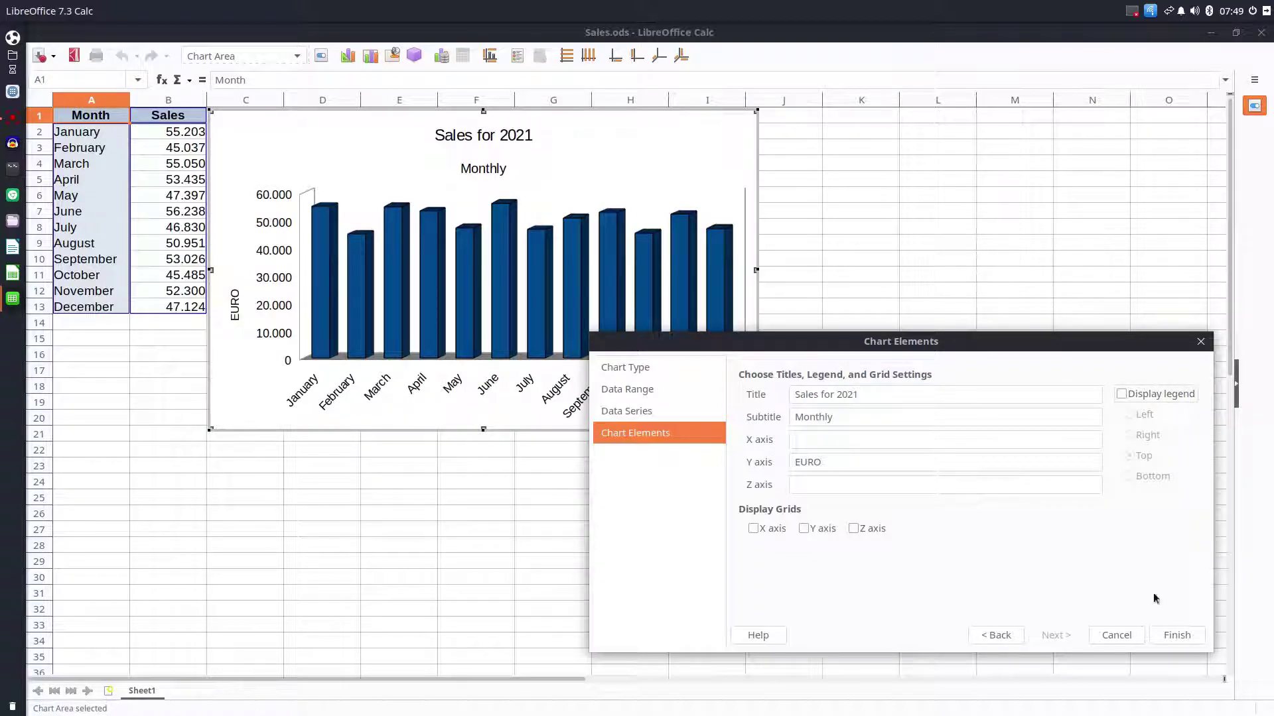
- Finish the chart wizard, exit chart editing, and deselect the chart by clicking cell K6
{"action": "left_click", "coordinate": [1177, 636]}
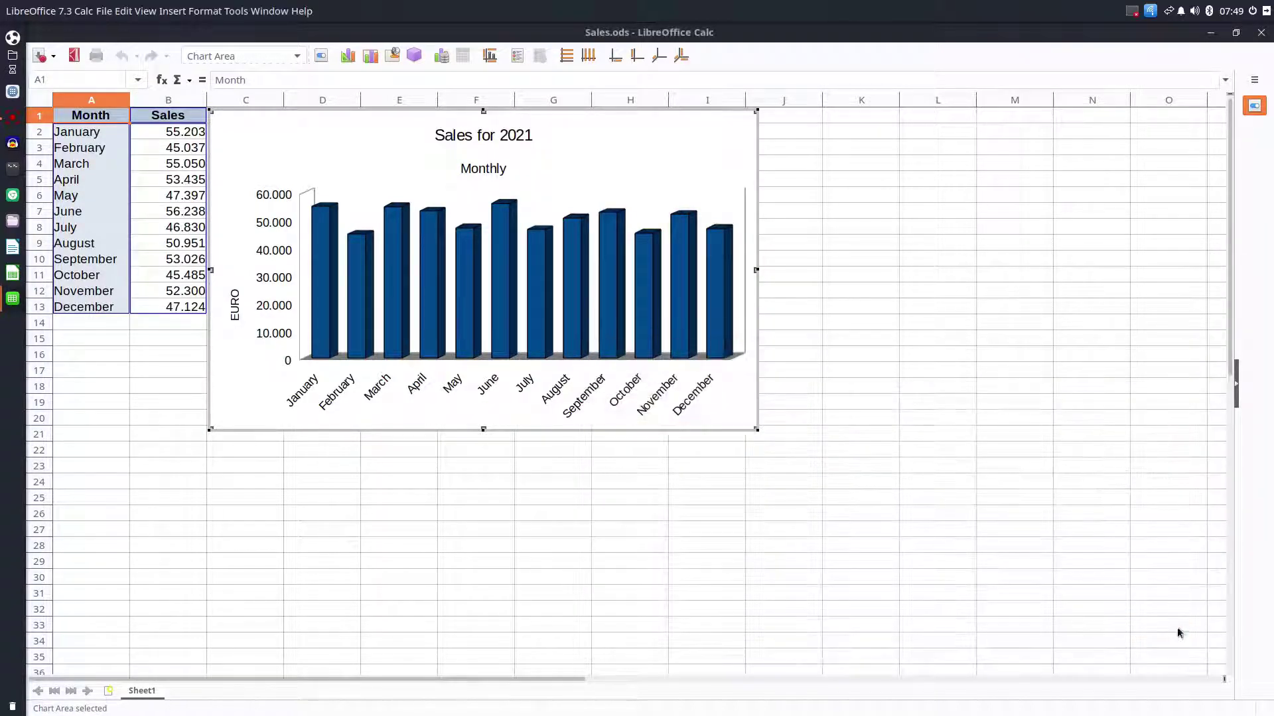
{"action": "left_click", "coordinate": [926, 493]}
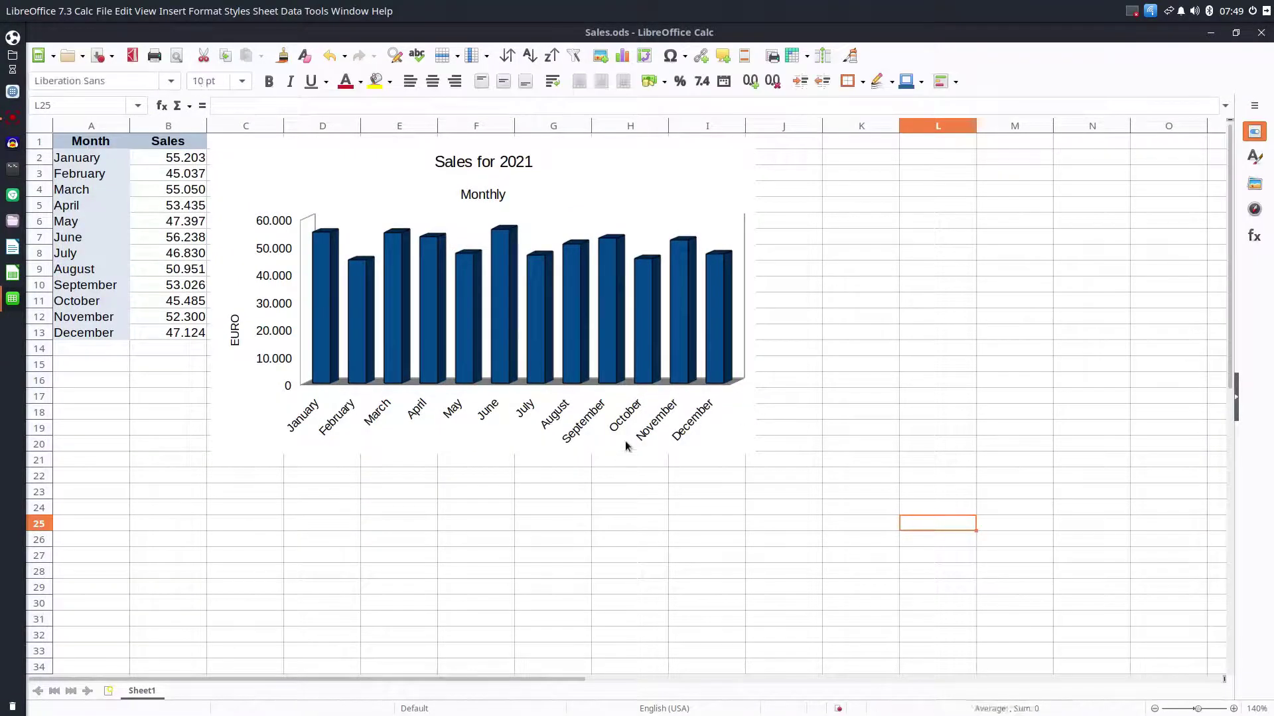
{"action": "left_click", "coordinate": [653, 420]}
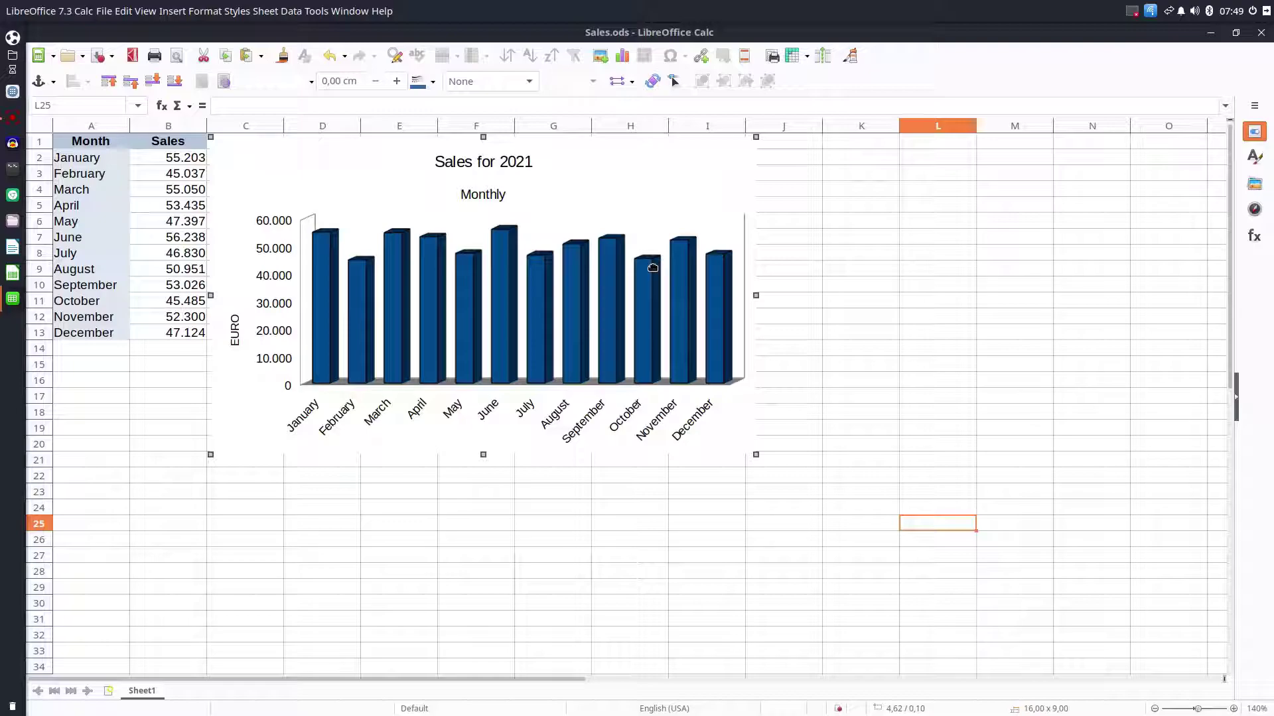
{"action": "left_click", "coordinate": [852, 222]}
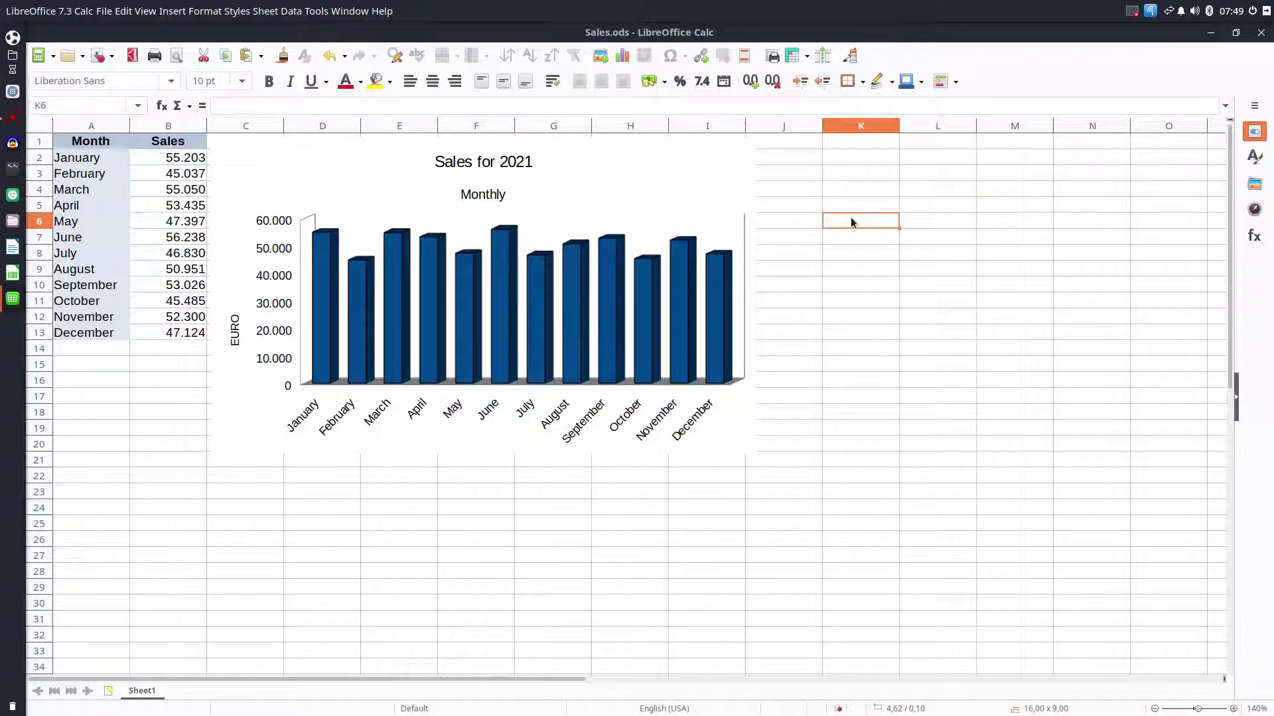